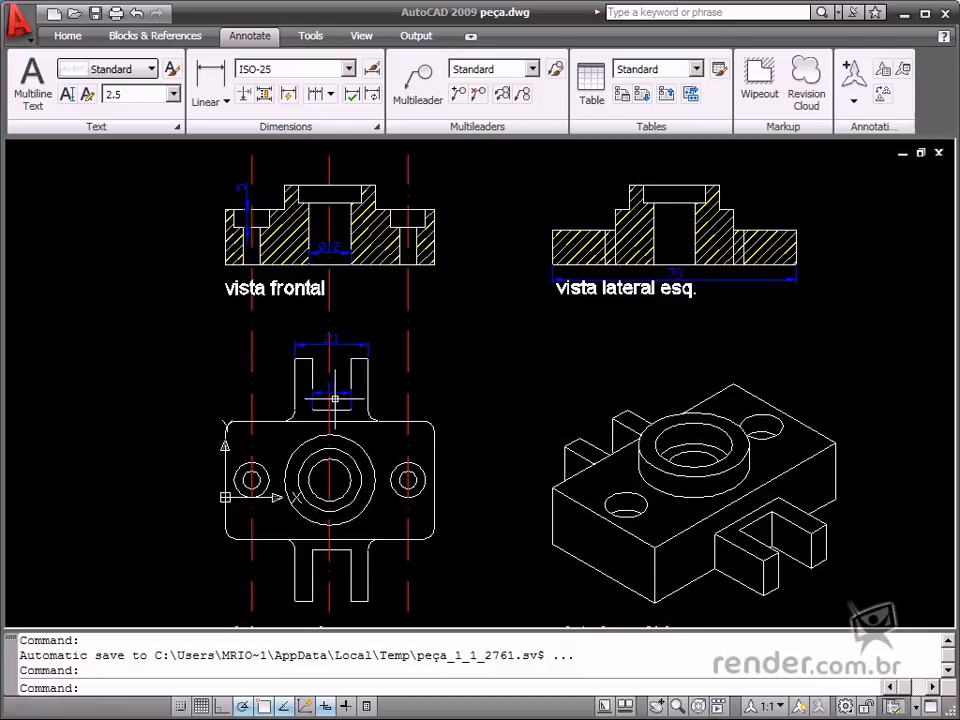
- Add a vertical linear dimension for the depth of the lower slot in the top view, placed inside the slot
{"action": "left_click", "coordinate": [227, 102]}
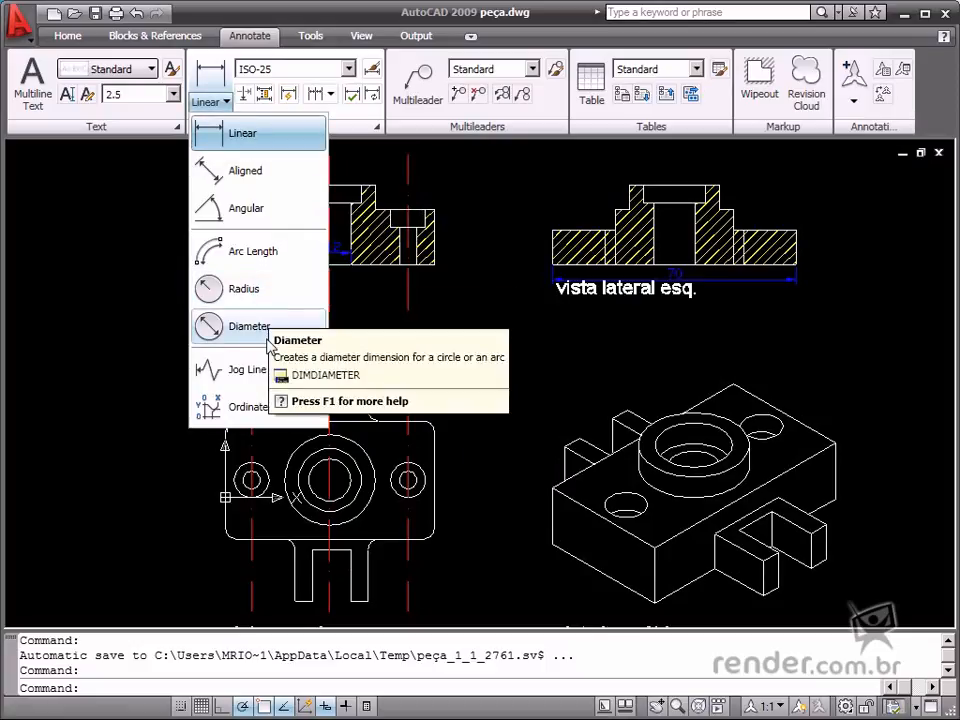
{"action": "left_click", "coordinate": [268, 142]}
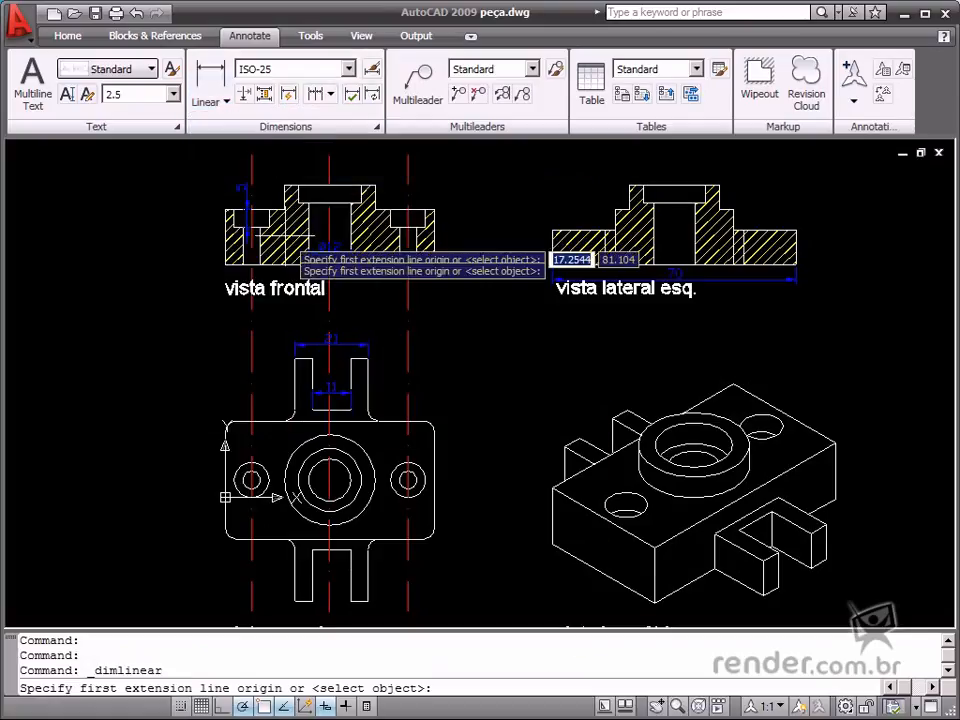
{"action": "left_click", "coordinate": [312, 601]}
{"action": "left_click", "coordinate": [312, 549]}
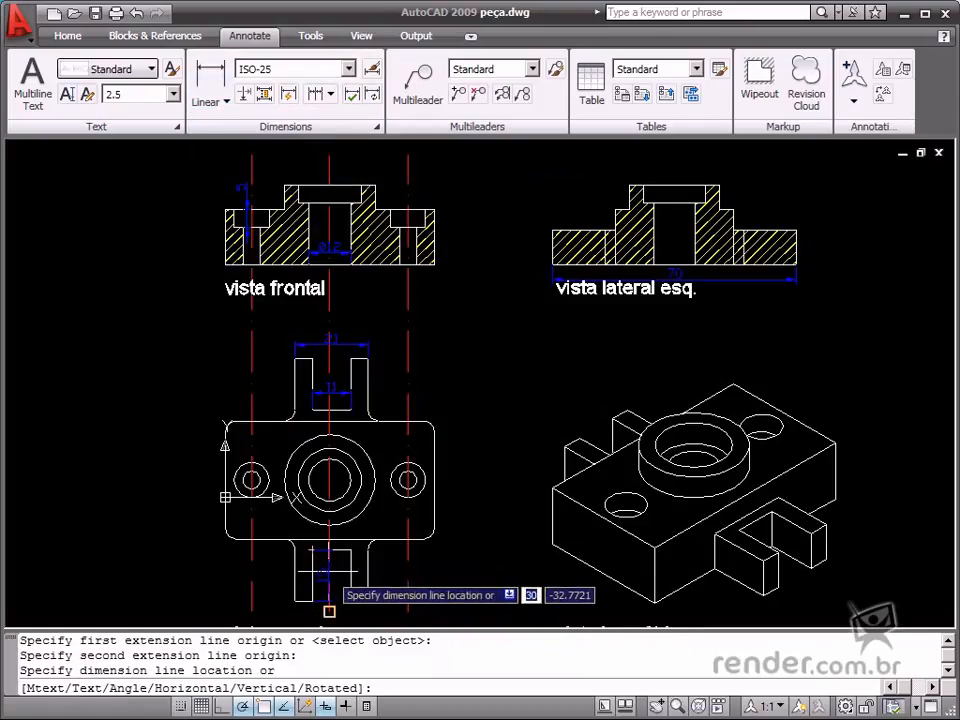
{"action": "left_click", "coordinate": [329, 572]}
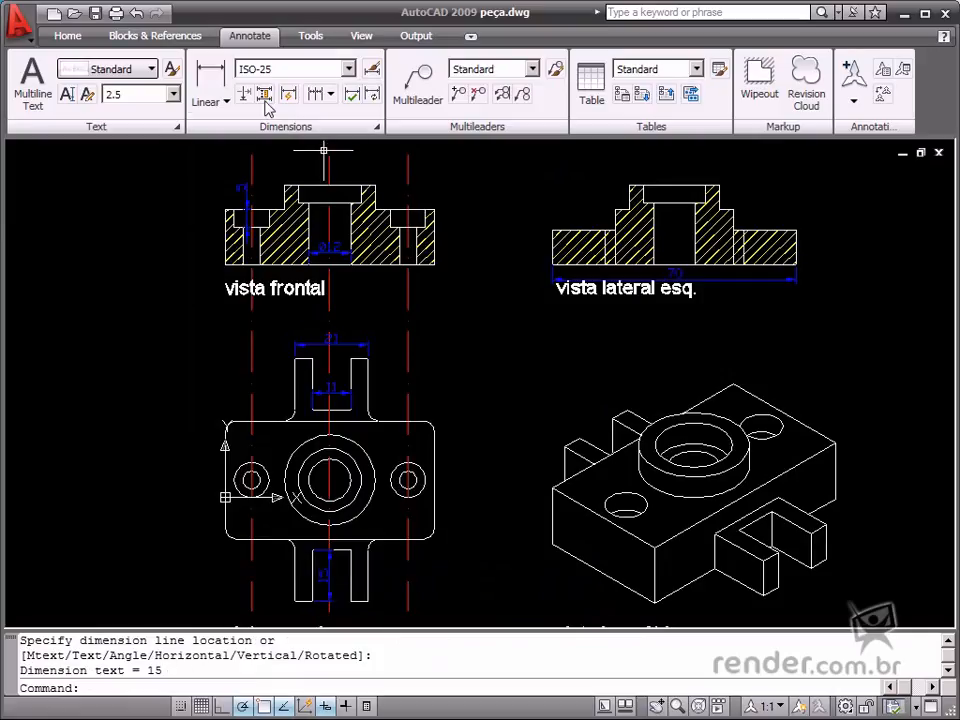
- Add a radius dimension to the upper-right rounded corner of the plate in the top view, placed outside the part
{"action": "left_click", "coordinate": [227, 102]}
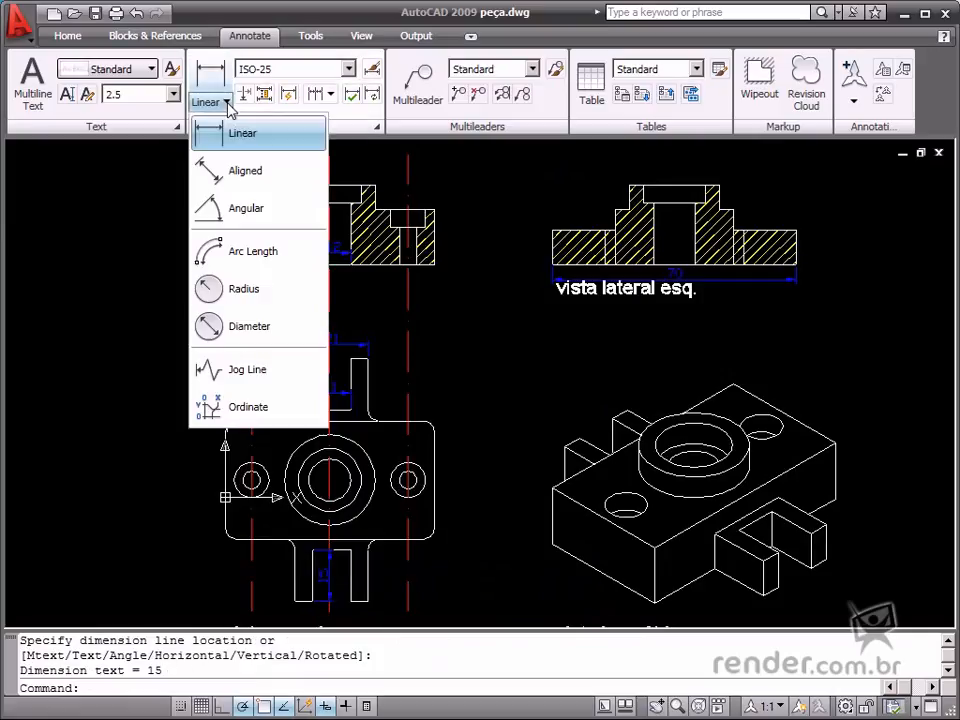
{"action": "left_click", "coordinate": [243, 289]}
{"action": "left_click", "coordinate": [436, 428]}
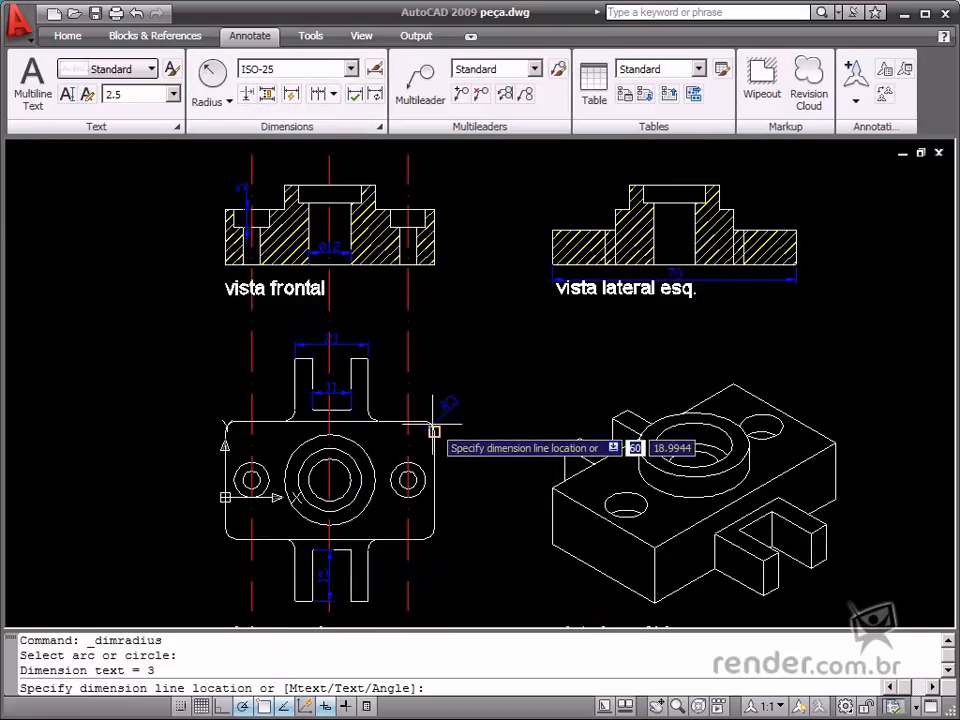
{"action": "left_click", "coordinate": [446, 403]}
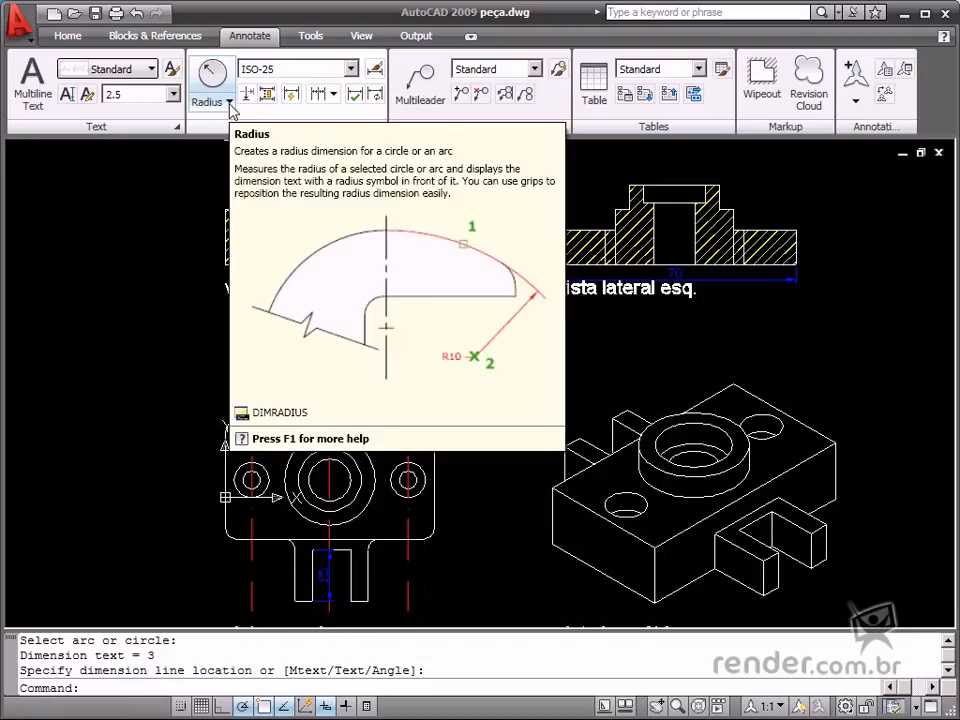
- Add a diameter dimension to the inner circle of the right-hand hole in the top view, placed below and left of it
{"action": "left_click", "coordinate": [230, 103]}
{"action": "left_click", "coordinate": [250, 322]}
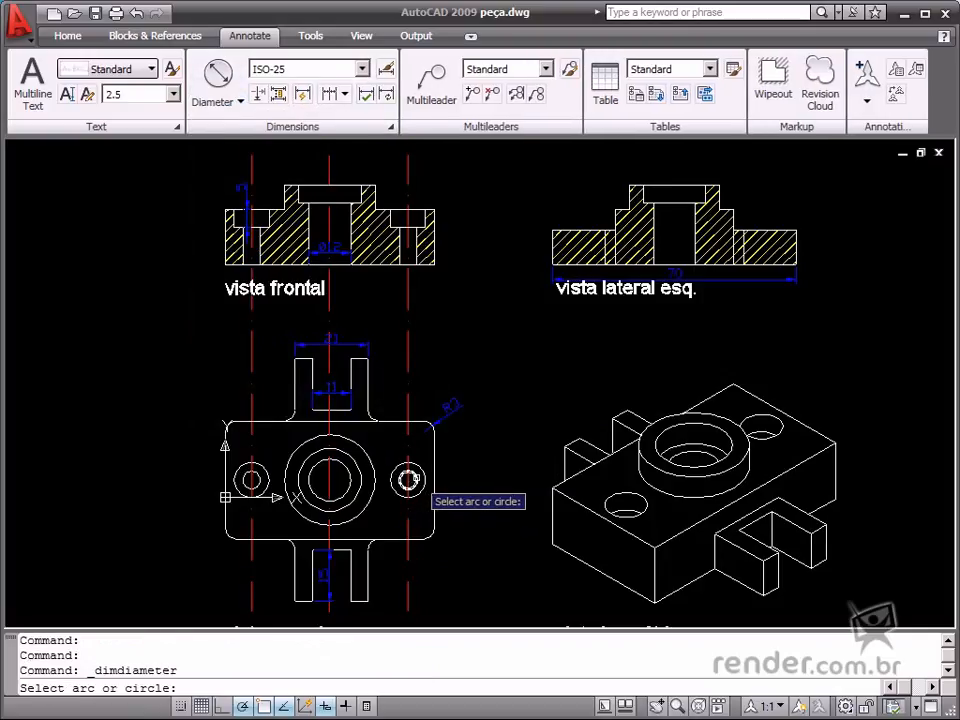
{"action": "left_click", "coordinate": [409, 481]}
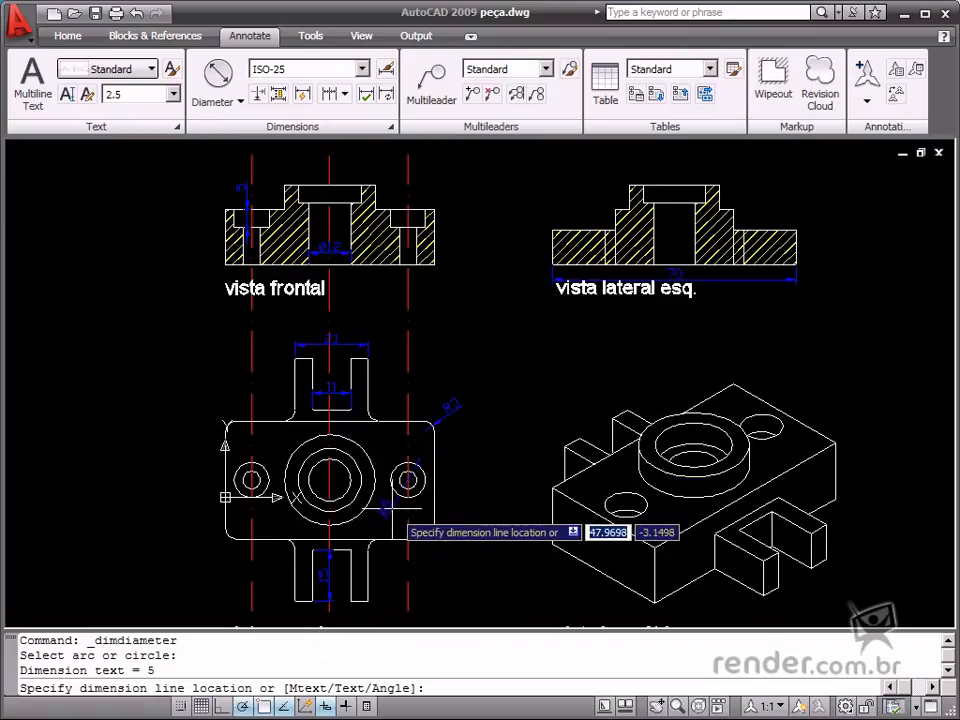
{"action": "left_click", "coordinate": [388, 512]}
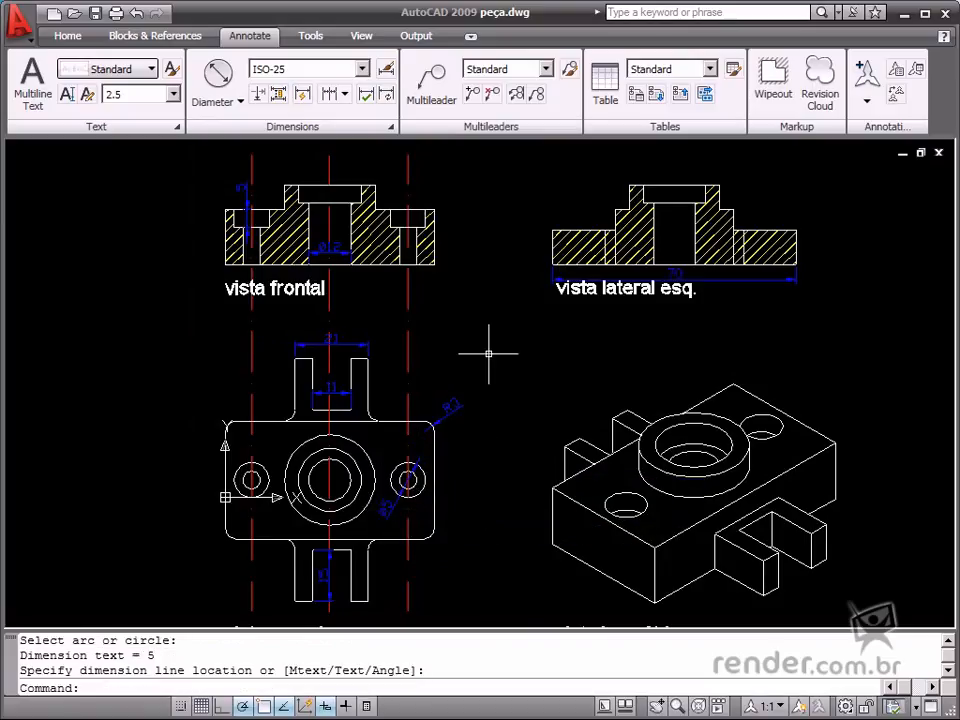
- Start a linear dimension across the central counterbore opening in the front view and open its text with the Mtext option
{"action": "left_click", "coordinate": [237, 102]}
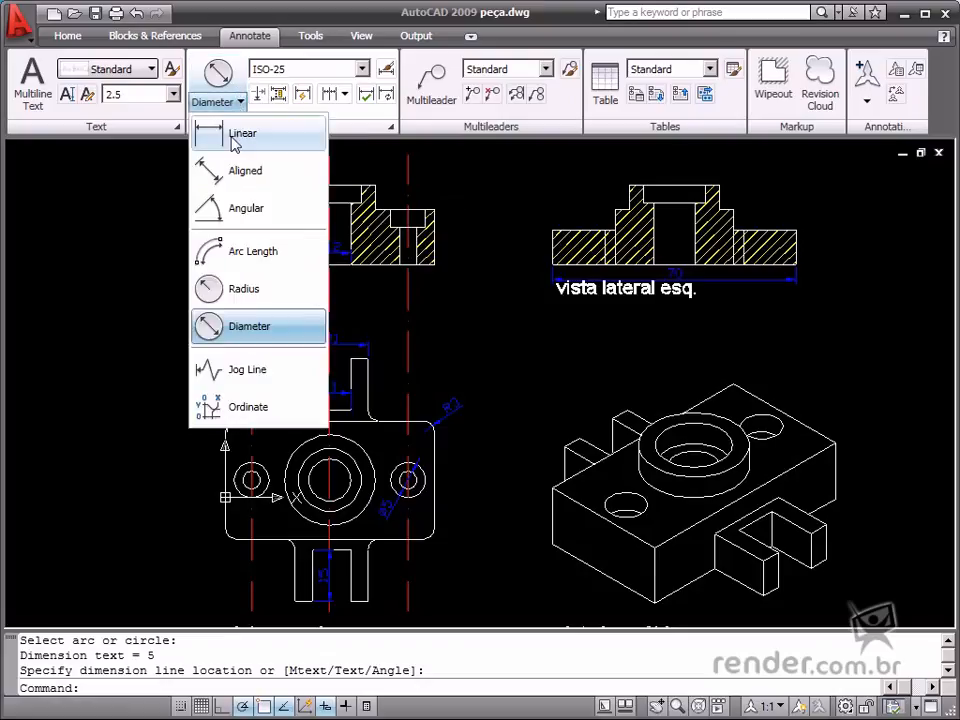
{"action": "left_click", "coordinate": [240, 133]}
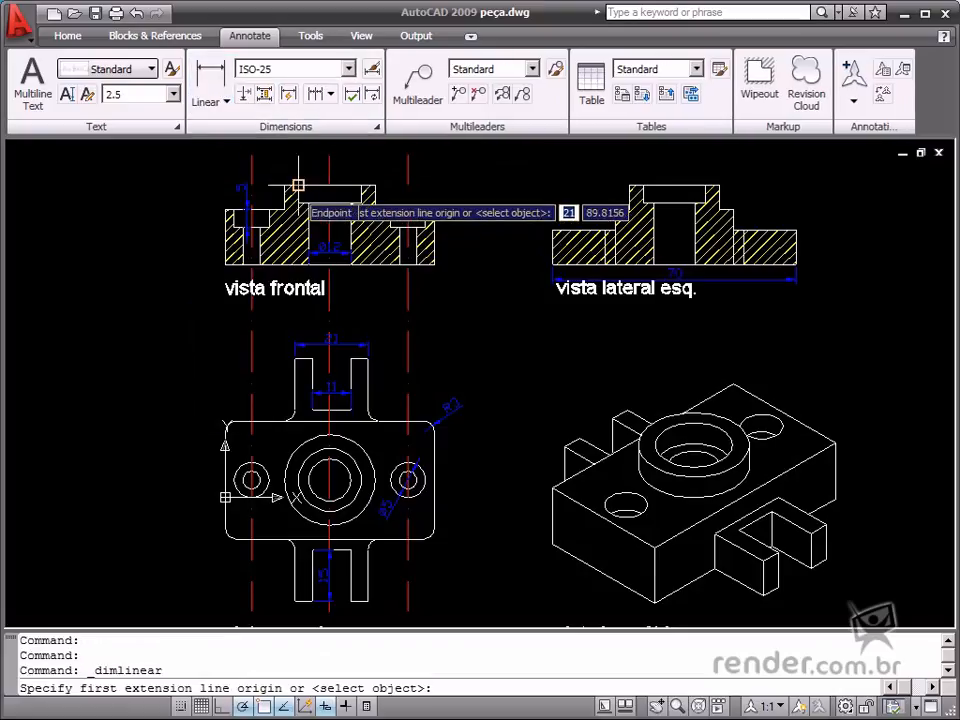
{"action": "left_click", "coordinate": [298, 185]}
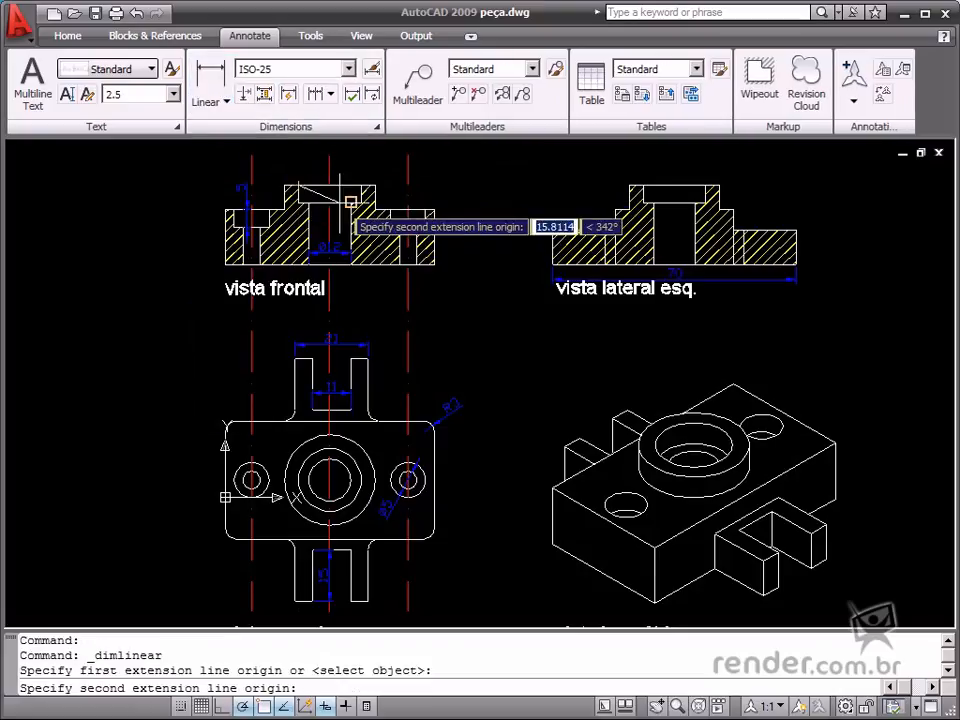
{"action": "left_click", "coordinate": [370, 185]}
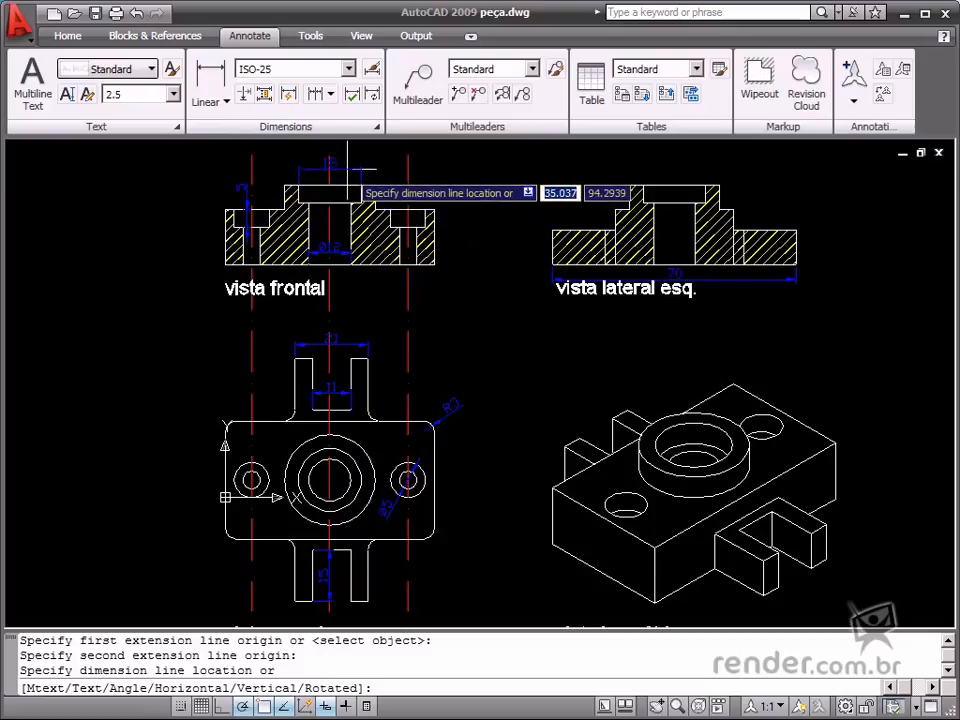
{"action": "key", "text": "Down"}
{"action": "key", "text": "Down"}
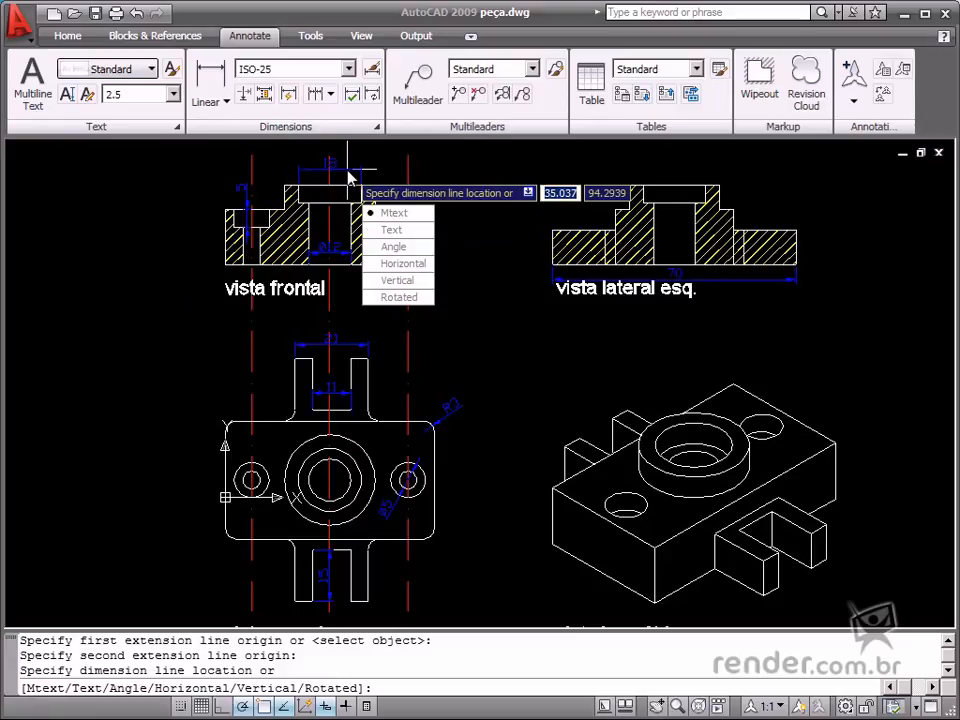
{"action": "key", "text": "Return"}
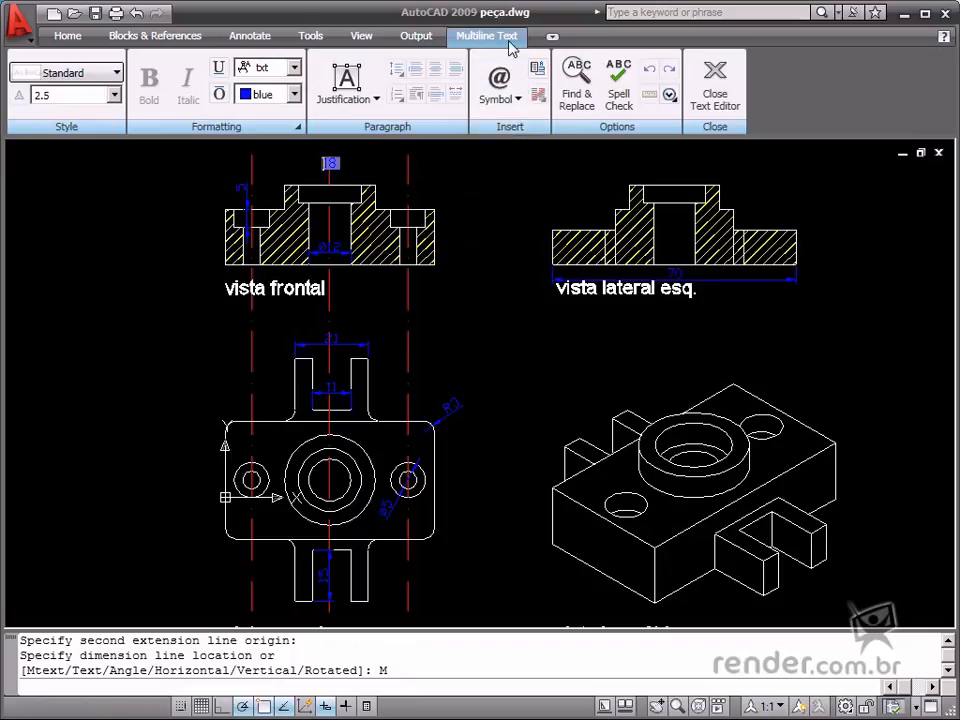
- Insert the Diameter symbol before the counterbore dimension's text and place the dimension above the front view
{"action": "left_click", "coordinate": [518, 99]}
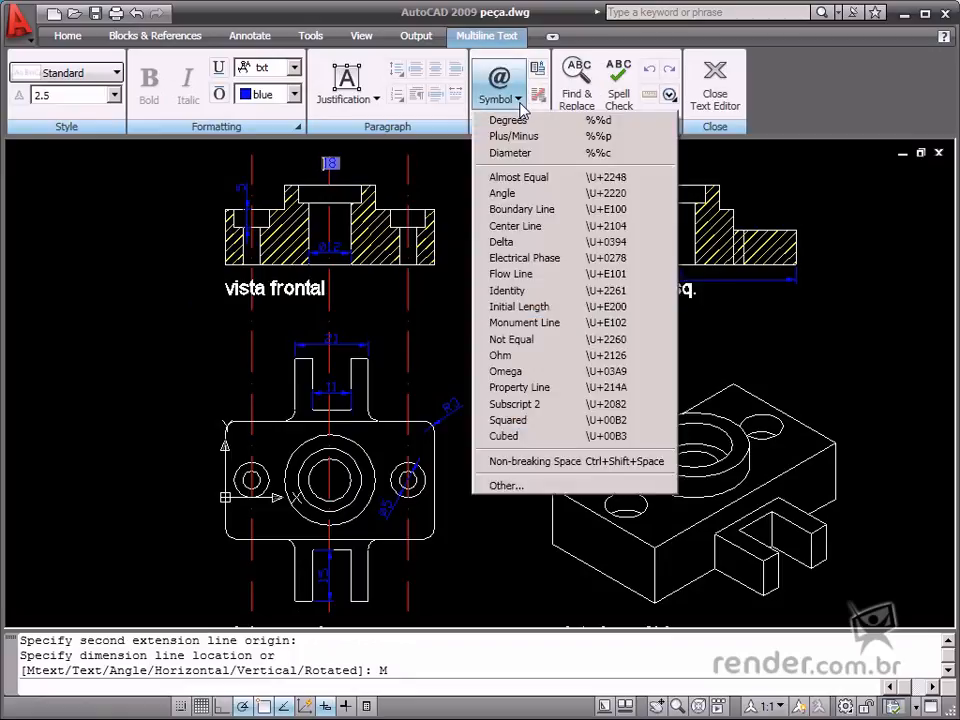
{"action": "left_click", "coordinate": [557, 160]}
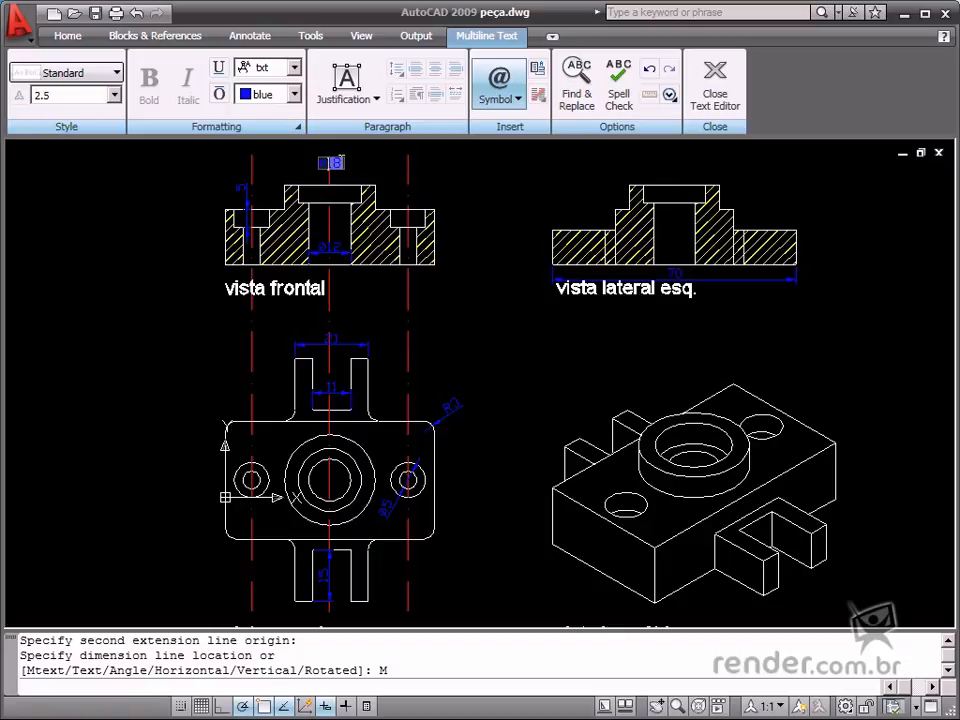
{"action": "scroll", "coordinate": [349, 161], "scroll_direction": "up", "scroll_amount": 3}
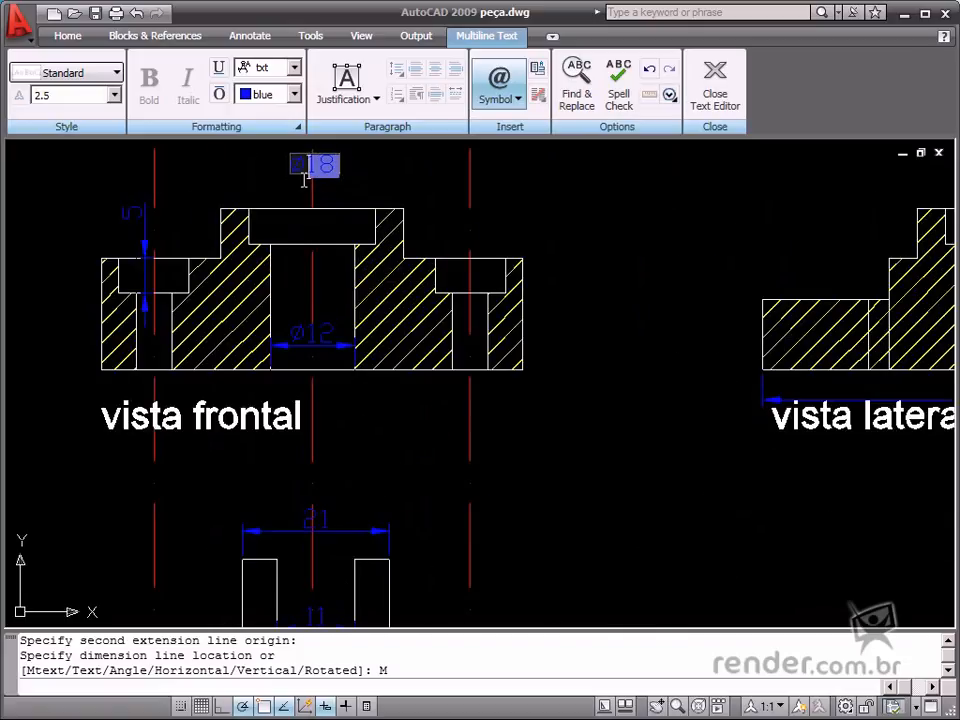
{"action": "scroll", "coordinate": [349, 174], "scroll_direction": "down", "scroll_amount": 4}
{"action": "scroll", "coordinate": [349, 186], "scroll_direction": "up", "scroll_amount": 2}
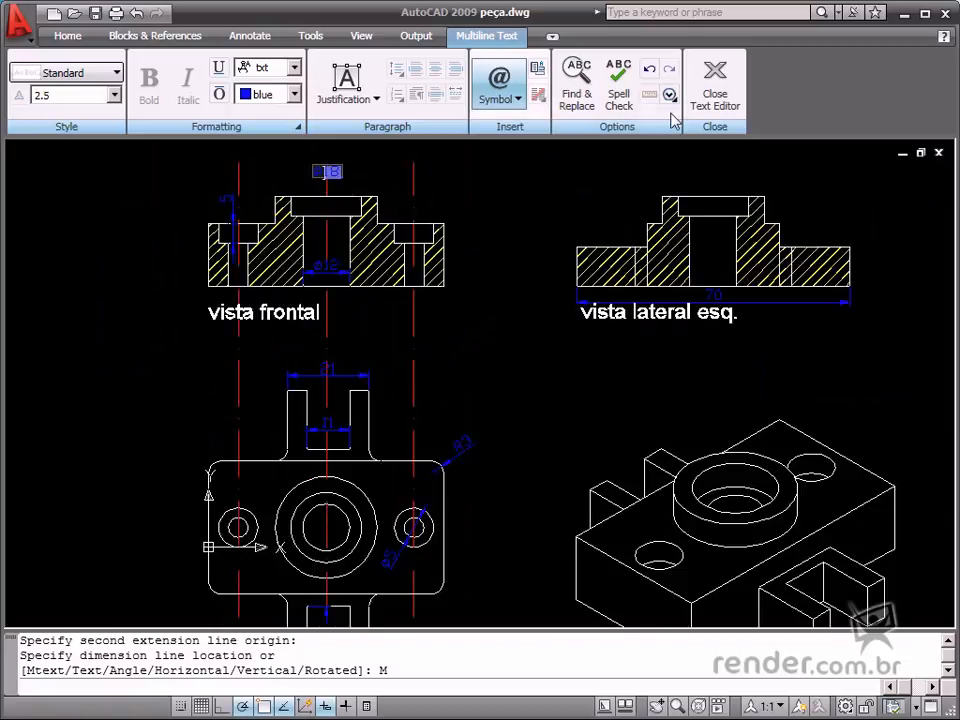
{"action": "left_click", "coordinate": [725, 84]}
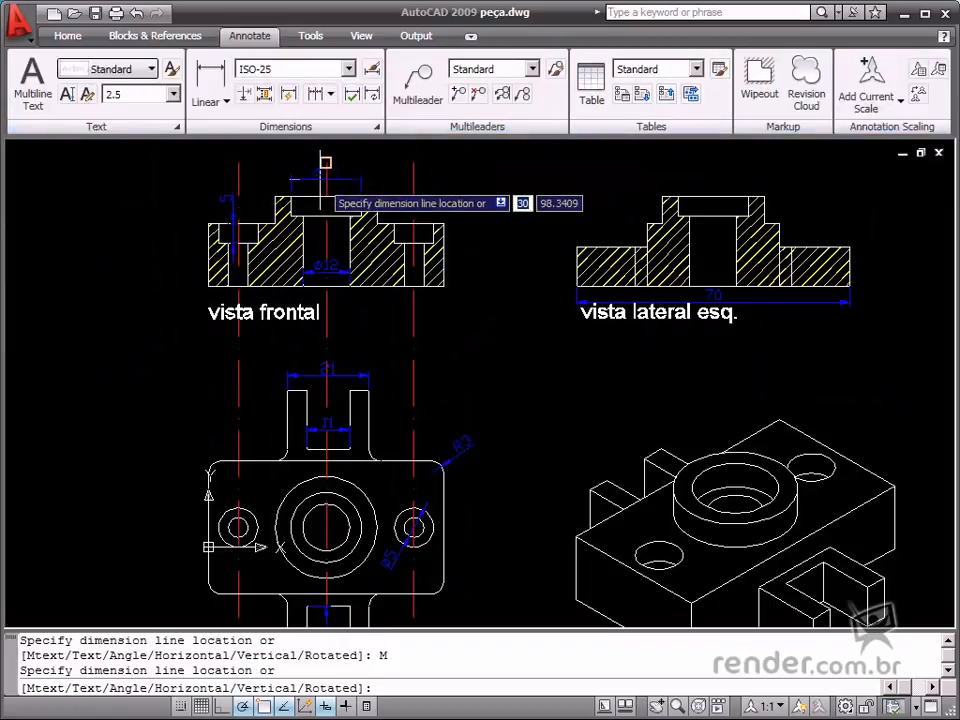
{"action": "left_click", "coordinate": [325, 161]}
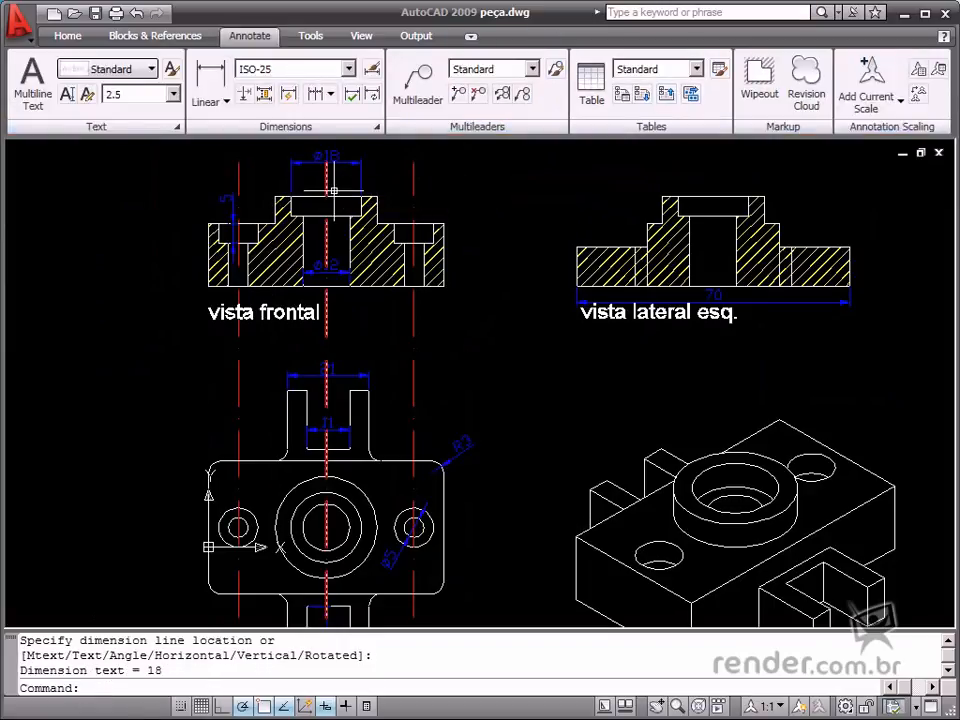
- Switch from model space to the paper layout and delete its existing viewport
{"action": "scroll", "coordinate": [333, 190], "scroll_direction": "down", "scroll_amount": 3}
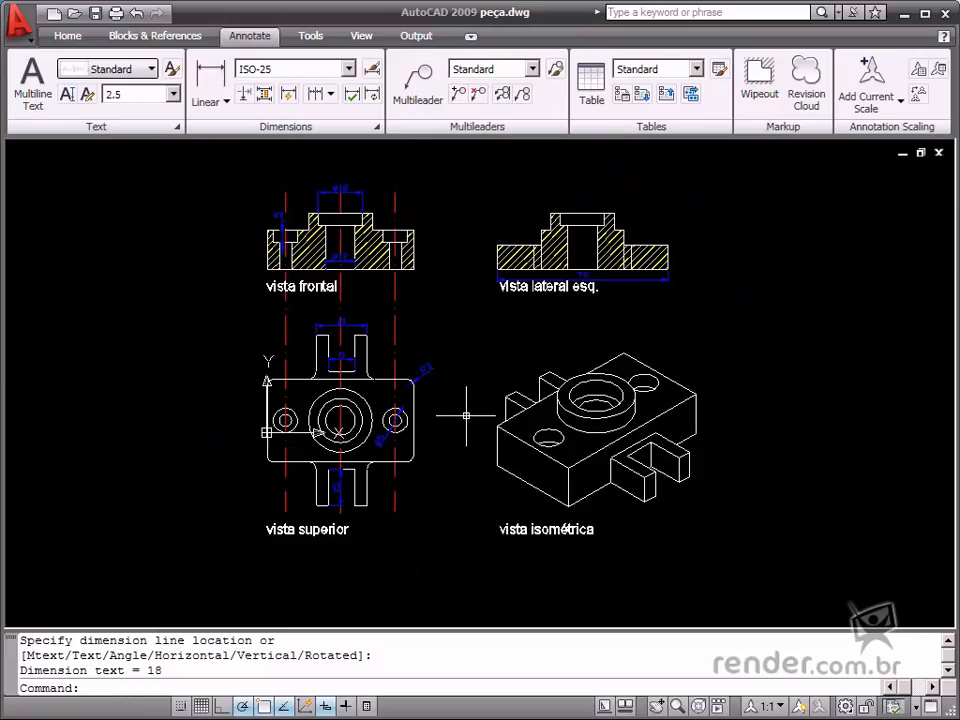
{"action": "scroll", "coordinate": [466, 414], "scroll_direction": "up", "scroll_amount": 2}
{"action": "scroll", "coordinate": [466, 414], "scroll_direction": "down", "scroll_amount": 2}
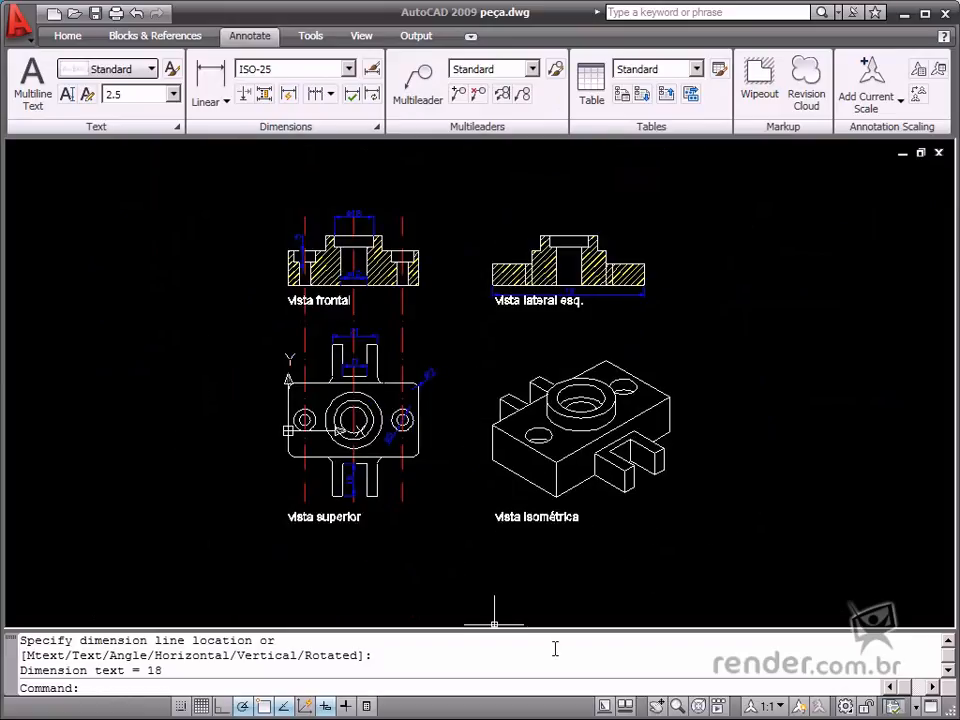
{"action": "left_click", "coordinate": [617, 706]}
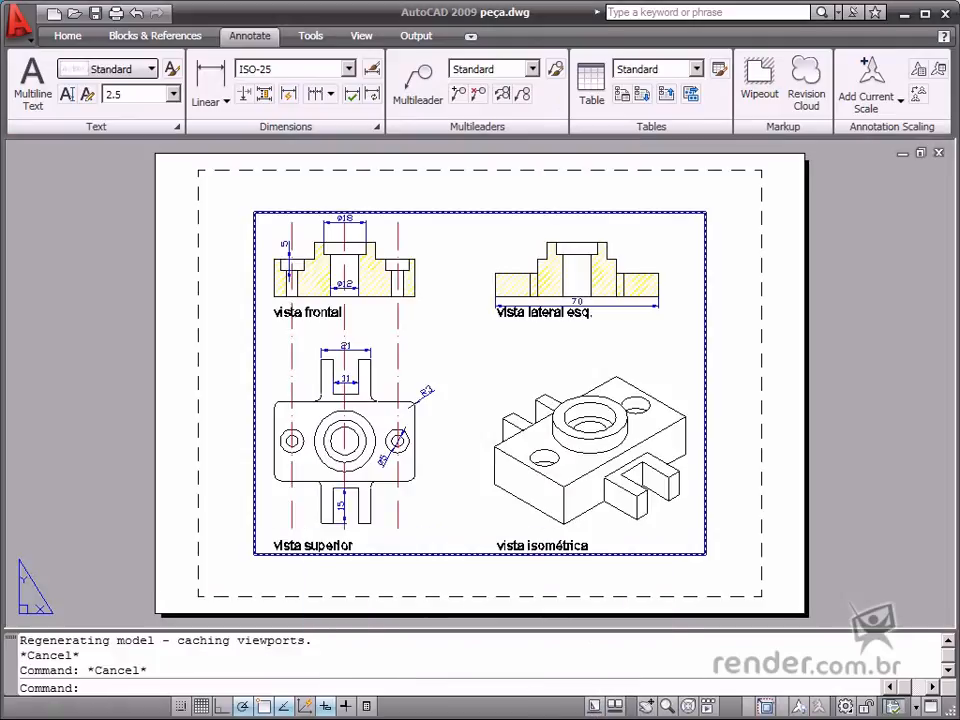
{"action": "left_click", "coordinate": [255, 440]}
{"action": "key", "text": "Delete"}
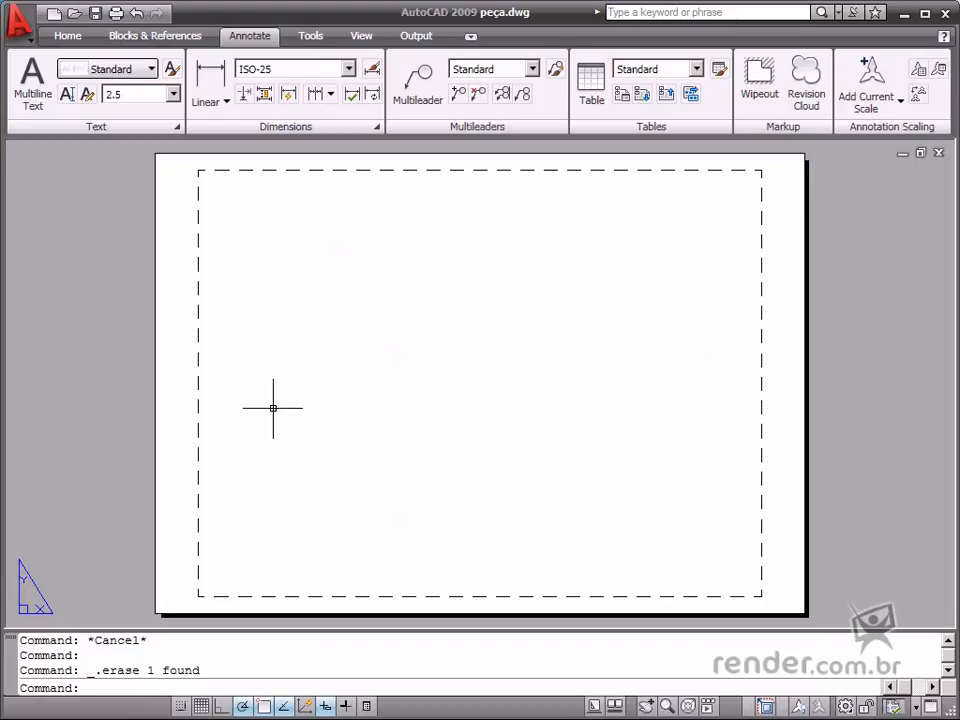
- Start inserting a block and choose the m6a3 drawing file from the modelos folder as its source
{"action": "left_click", "coordinate": [176, 38]}
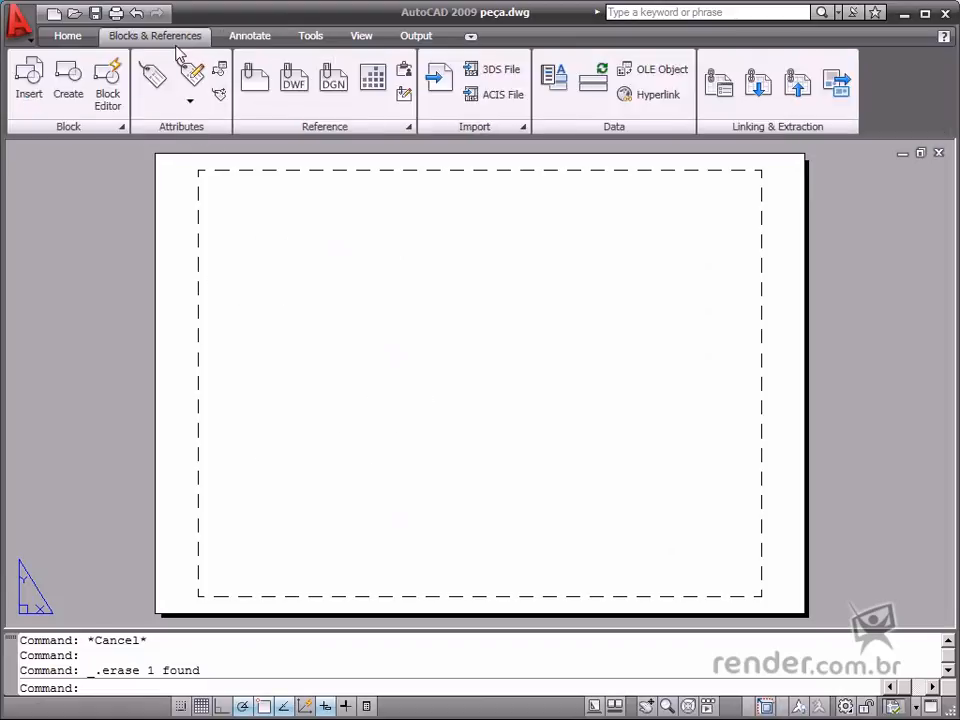
{"action": "left_click", "coordinate": [29, 90]}
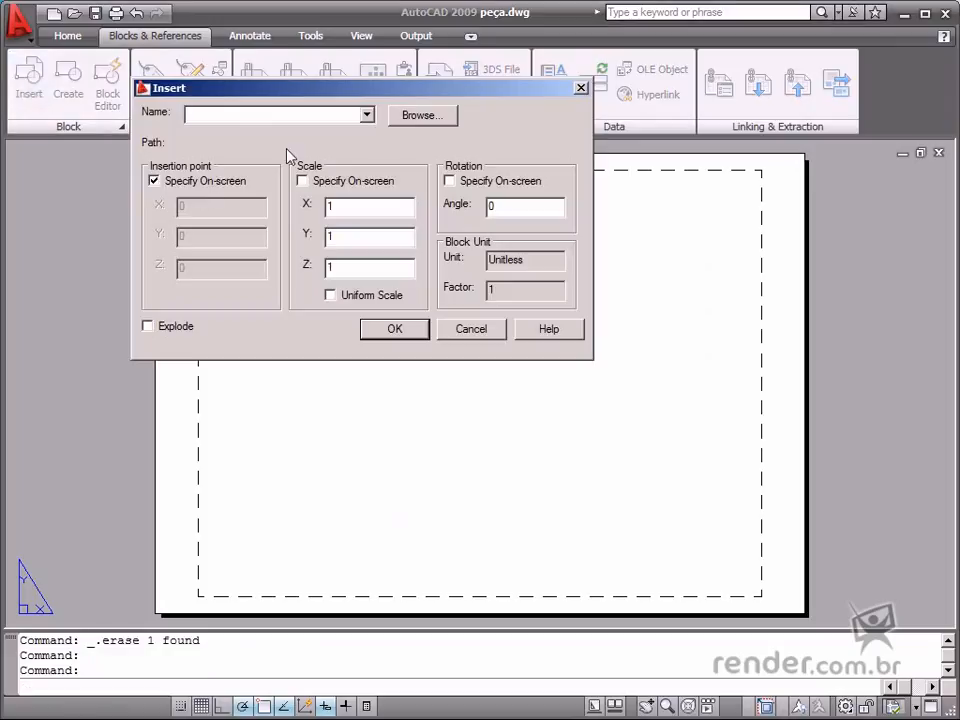
{"action": "left_click", "coordinate": [414, 117]}
{"action": "left_click", "coordinate": [249, 284]}
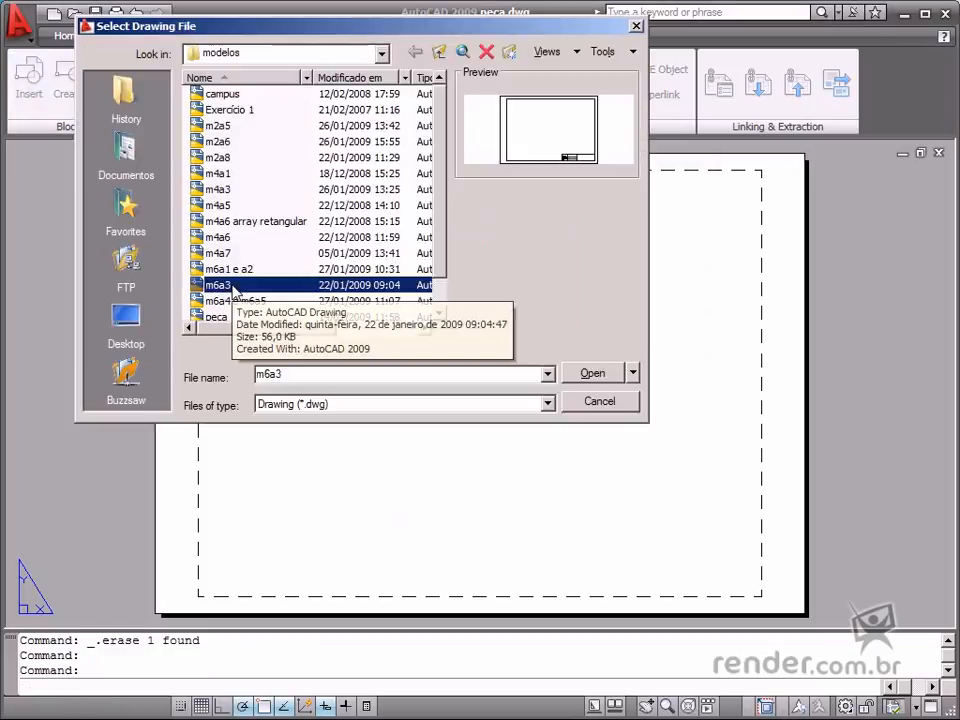
{"action": "left_click", "coordinate": [590, 374]}
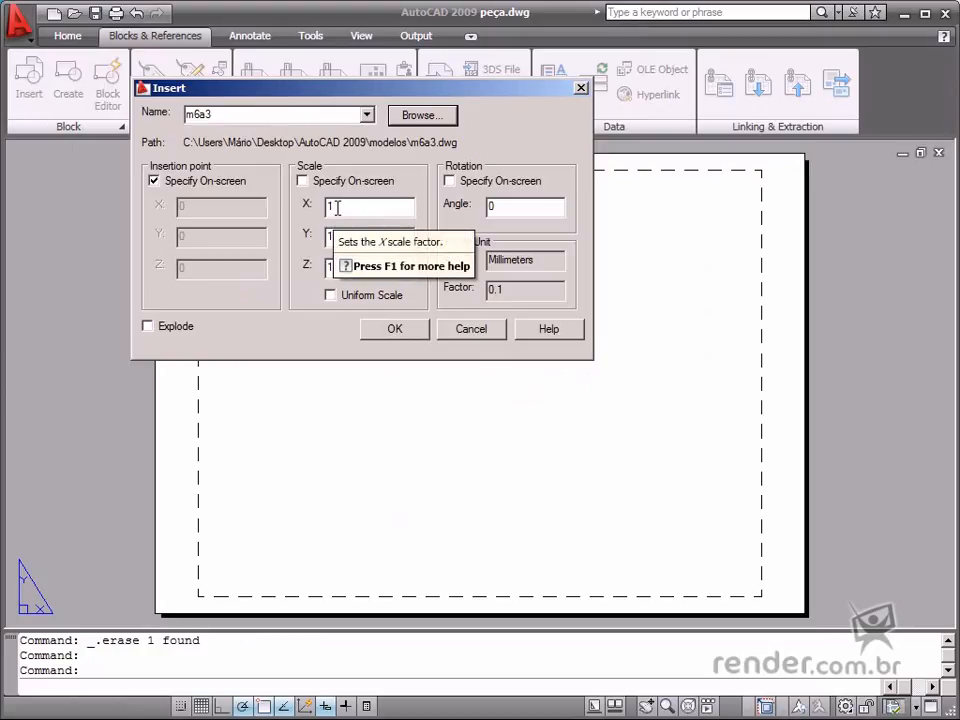
- Set the block's X, Y and Z scale to 10 and insert it at the sheet's lower-left corner
{"action": "left_click", "coordinate": [338, 208]}
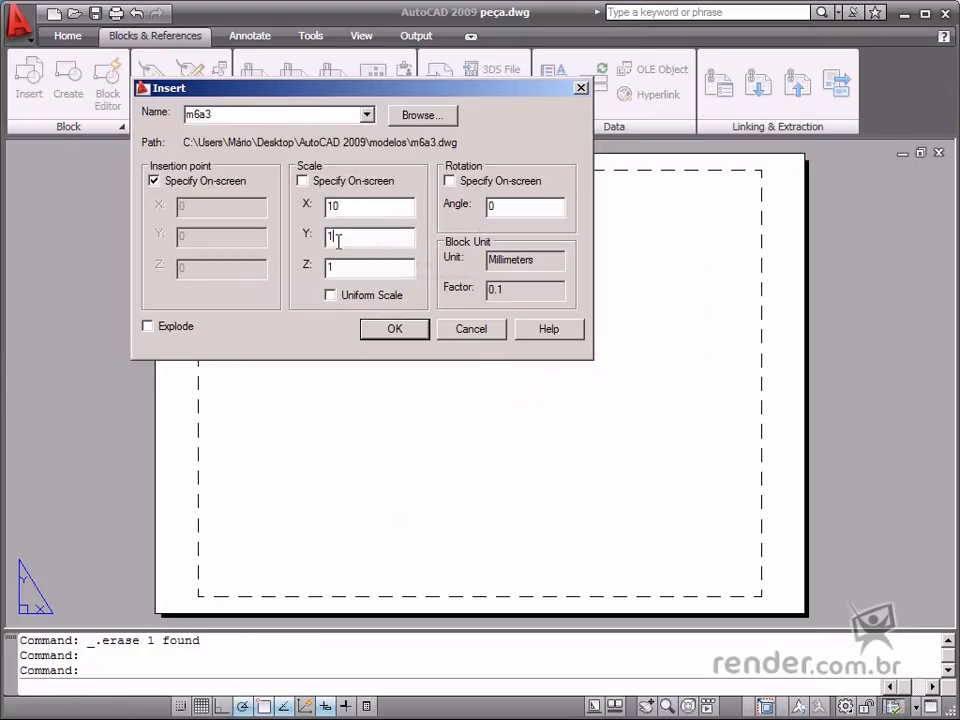
{"action": "type", "text": "00"}
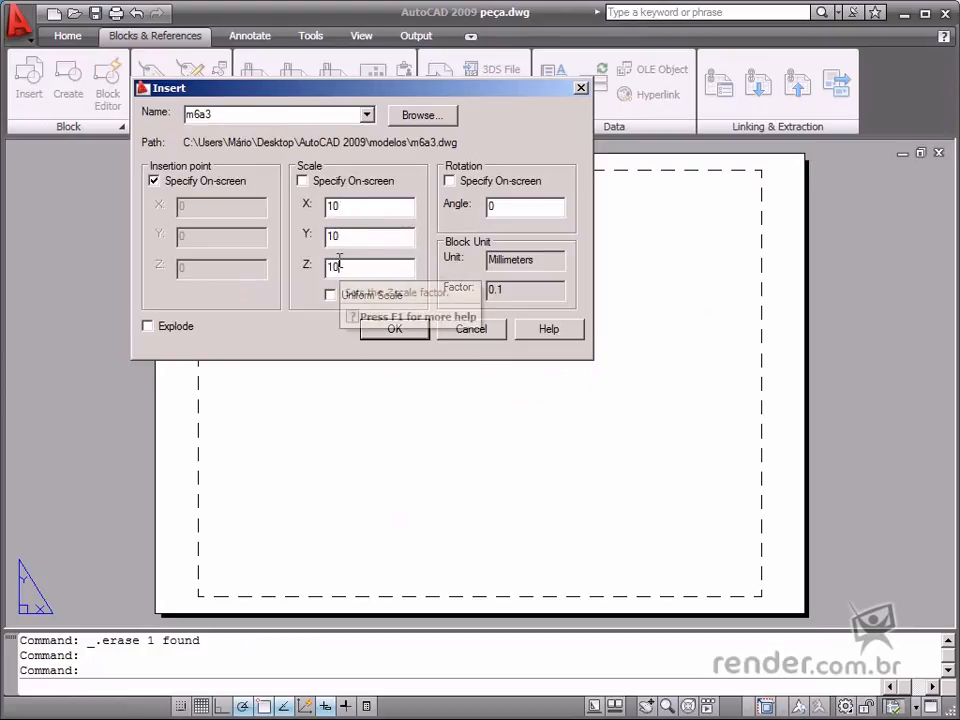
{"action": "left_click", "coordinate": [390, 328]}
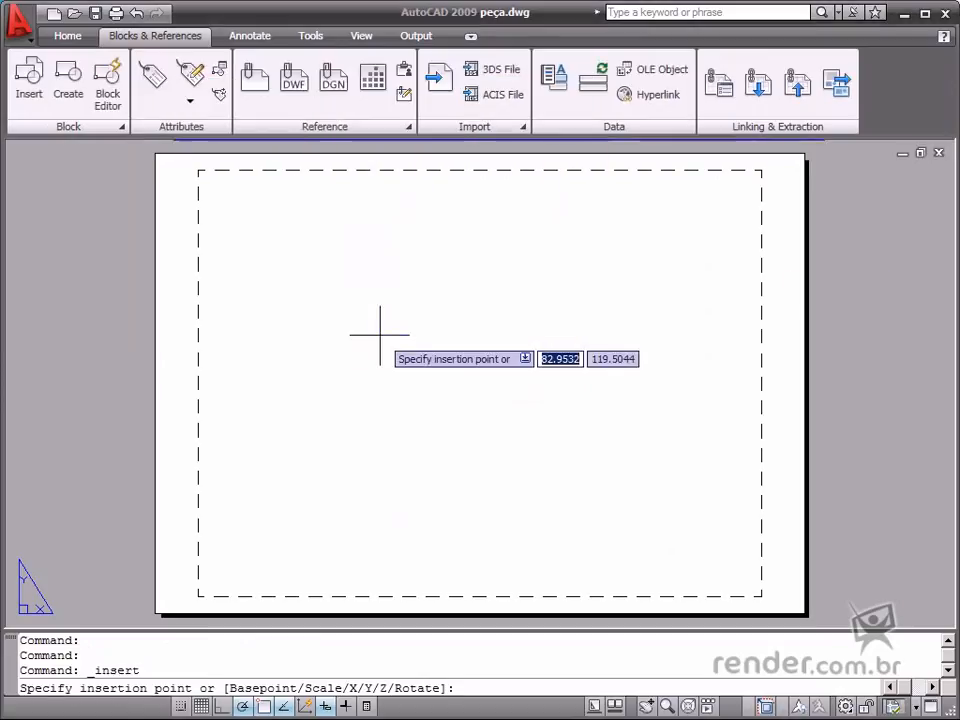
{"action": "left_click", "coordinate": [156, 614]}
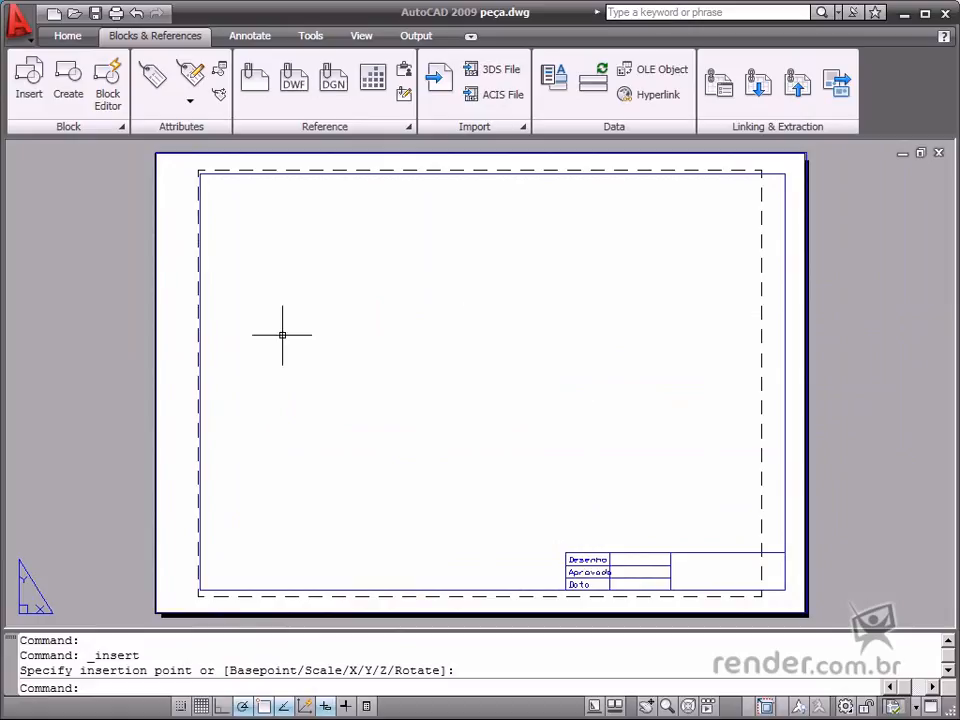
- Create a Four: Equal viewport arrangement in the layout, spanning the title-block frame from its upper-left to its lower-right inner corner
{"action": "left_click", "coordinate": [361, 38]}
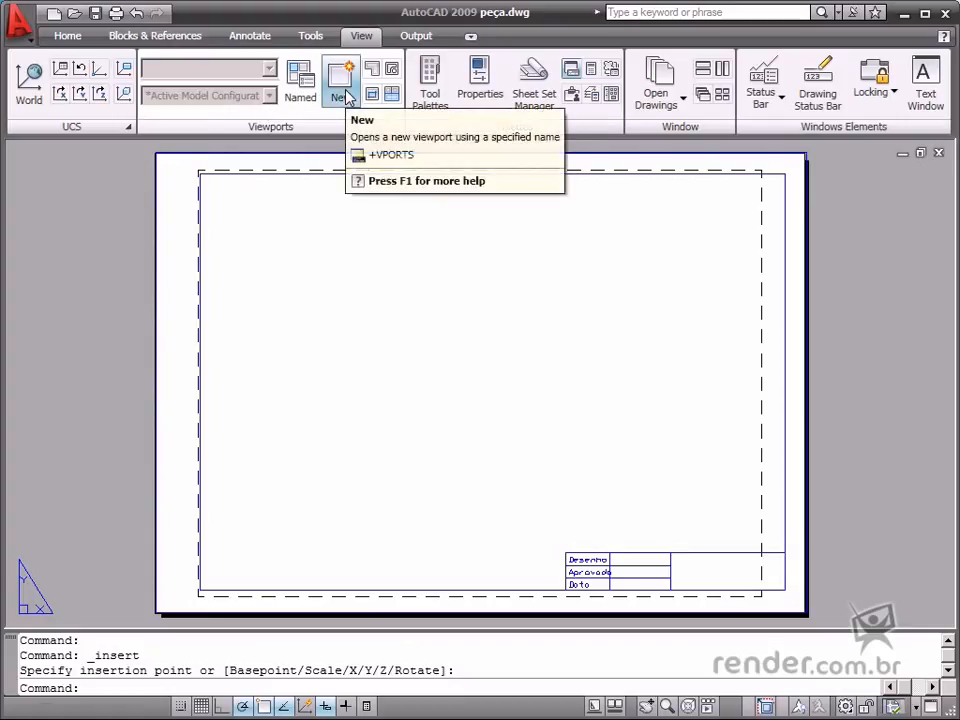
{"action": "left_click", "coordinate": [345, 100]}
{"action": "left_click", "coordinate": [228, 377]}
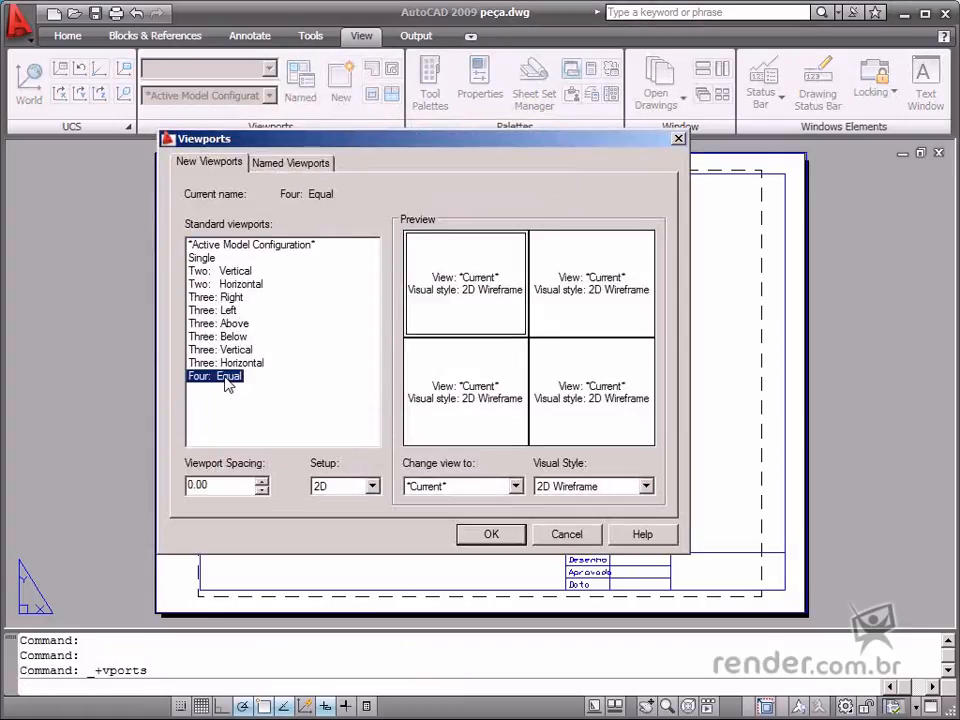
{"action": "left_click", "coordinate": [497, 535]}
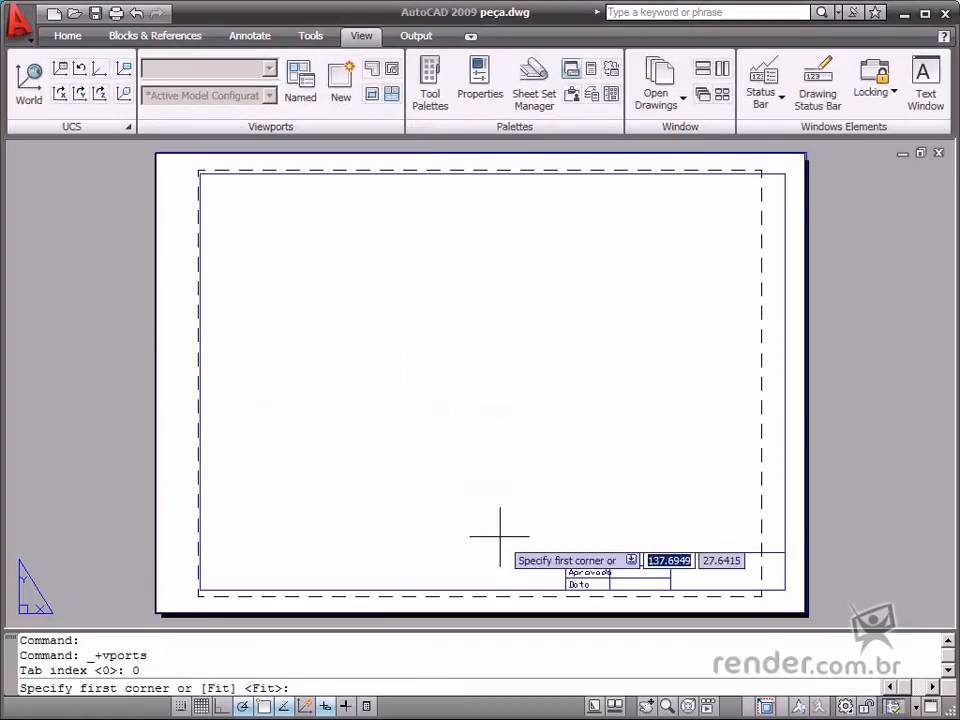
{"action": "left_click", "coordinate": [200, 173]}
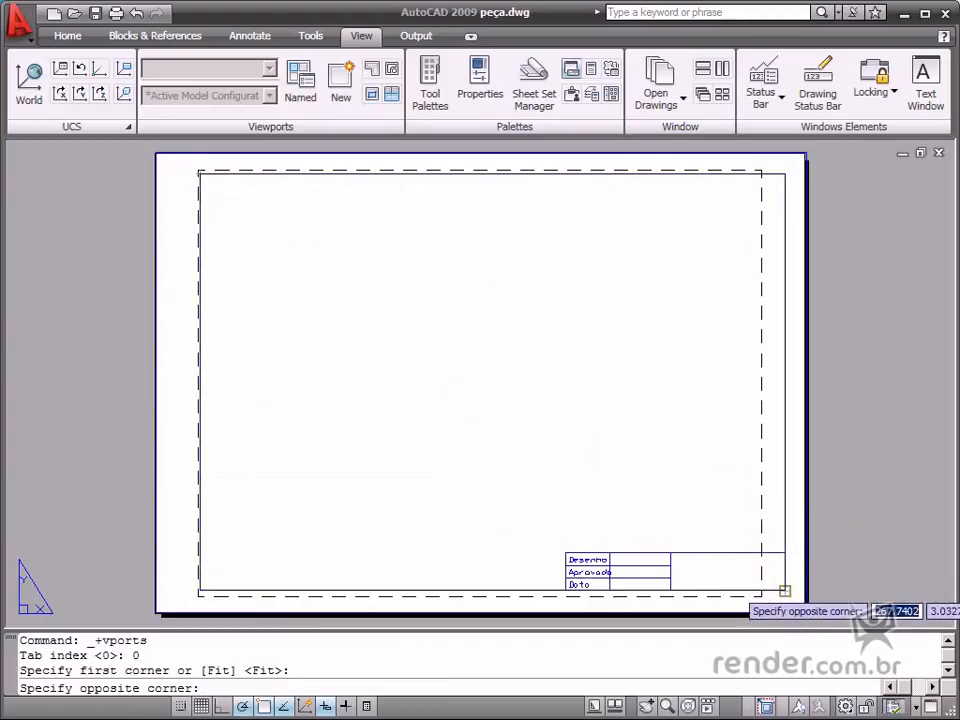
{"action": "left_click", "coordinate": [784, 590]}
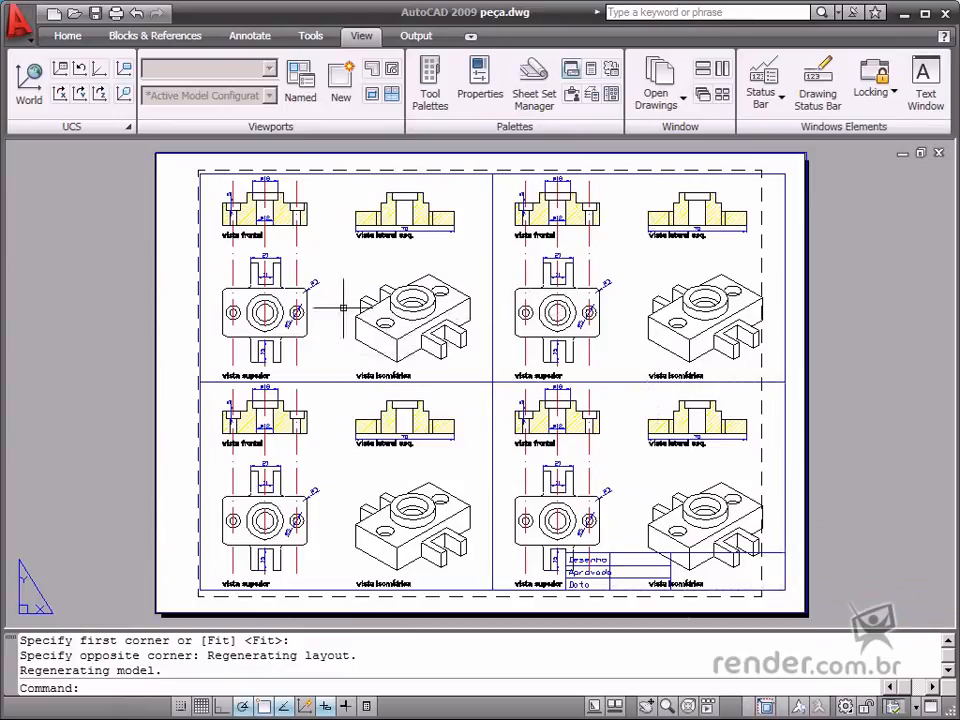
- Activate the sheet's upper-left viewport and enlarge and reposition its contents to frame only the front view with its label
{"action": "left_click", "coordinate": [303, 305]}
{"action": "left_click", "coordinate": [307, 305]}
{"action": "left_click", "coordinate": [309, 307]}
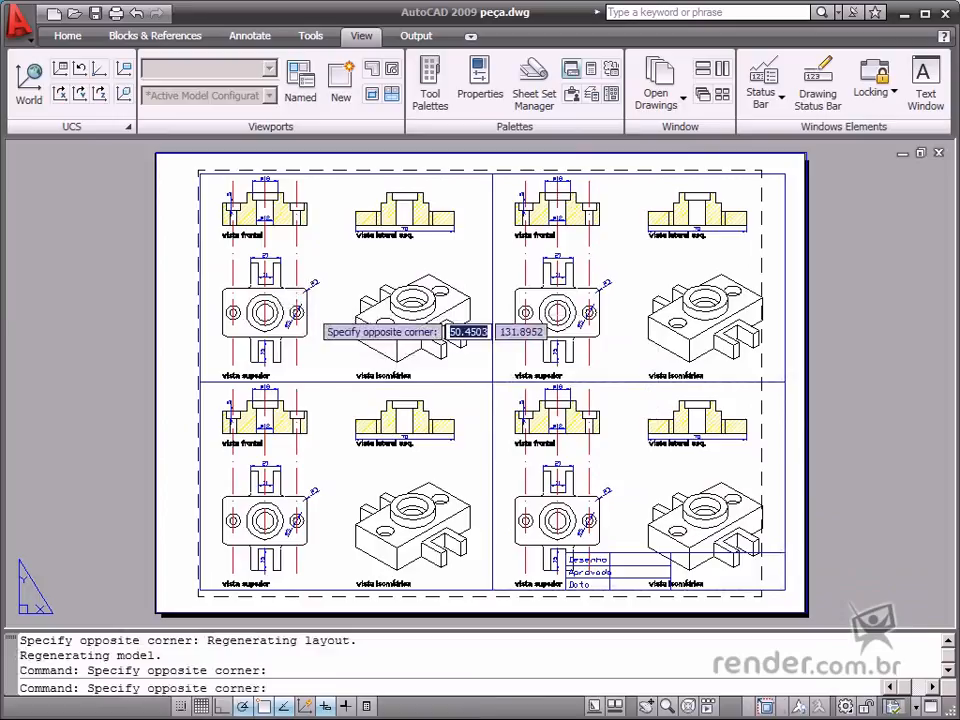
{"action": "double_click", "coordinate": [309, 307]}
{"action": "scroll", "coordinate": [309, 307], "scroll_direction": "up", "scroll_amount": 4}
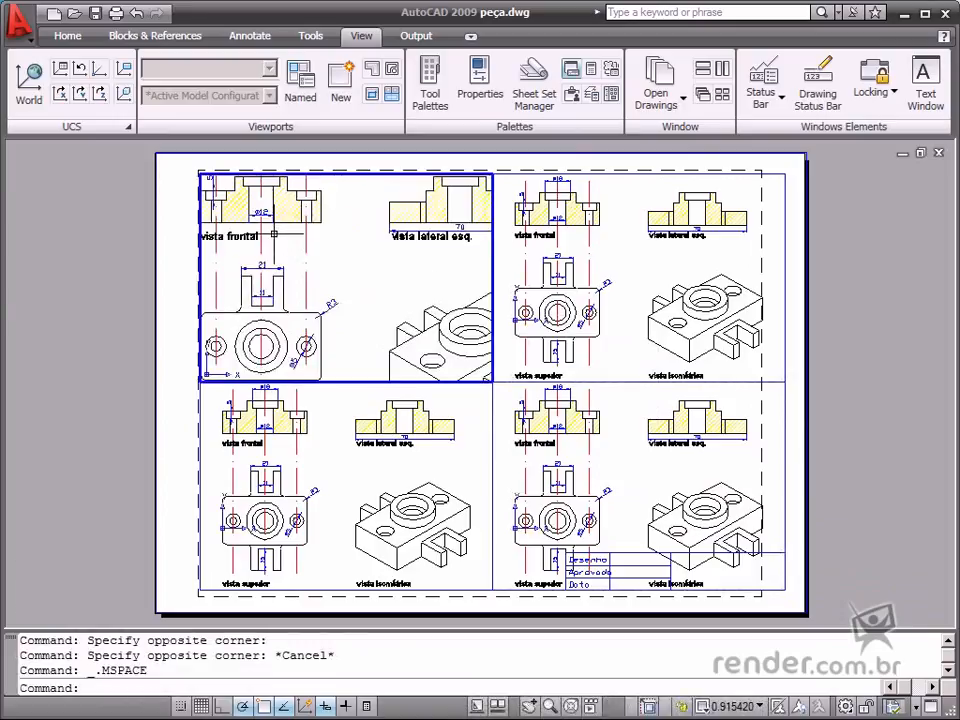
{"action": "middle_click_drag", "start_coordinate": [265, 221], "coordinate": [370, 346]}
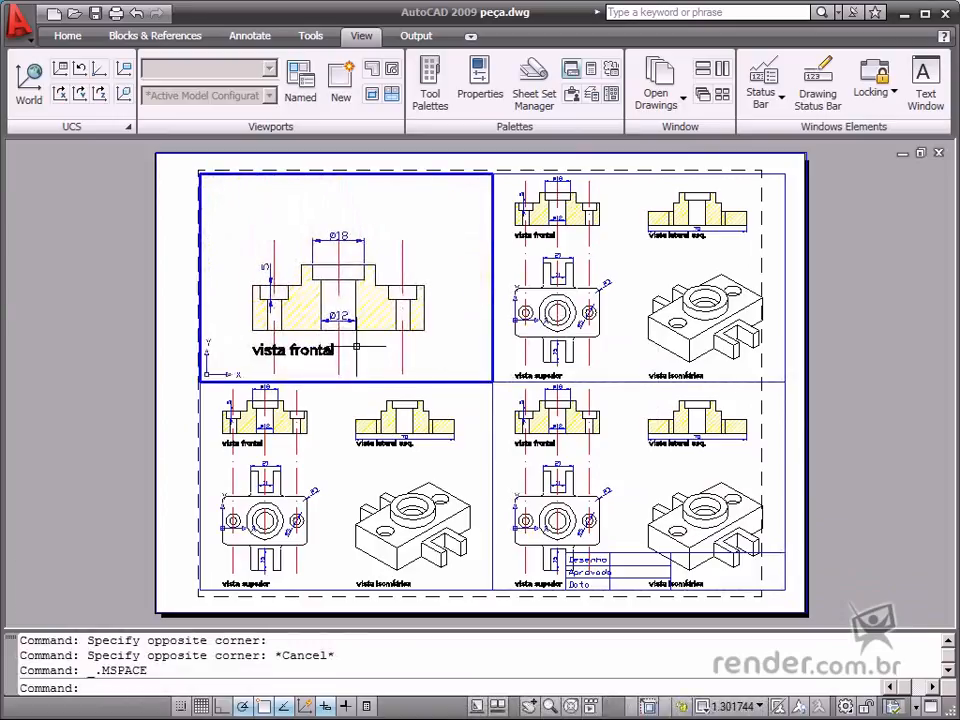
- Activate the sheet's lower-left viewport and frame the top view enlarged, in line beneath the front view
{"action": "left_click", "coordinate": [340, 512]}
{"action": "scroll", "coordinate": [313, 490], "scroll_direction": "up", "scroll_amount": 2}
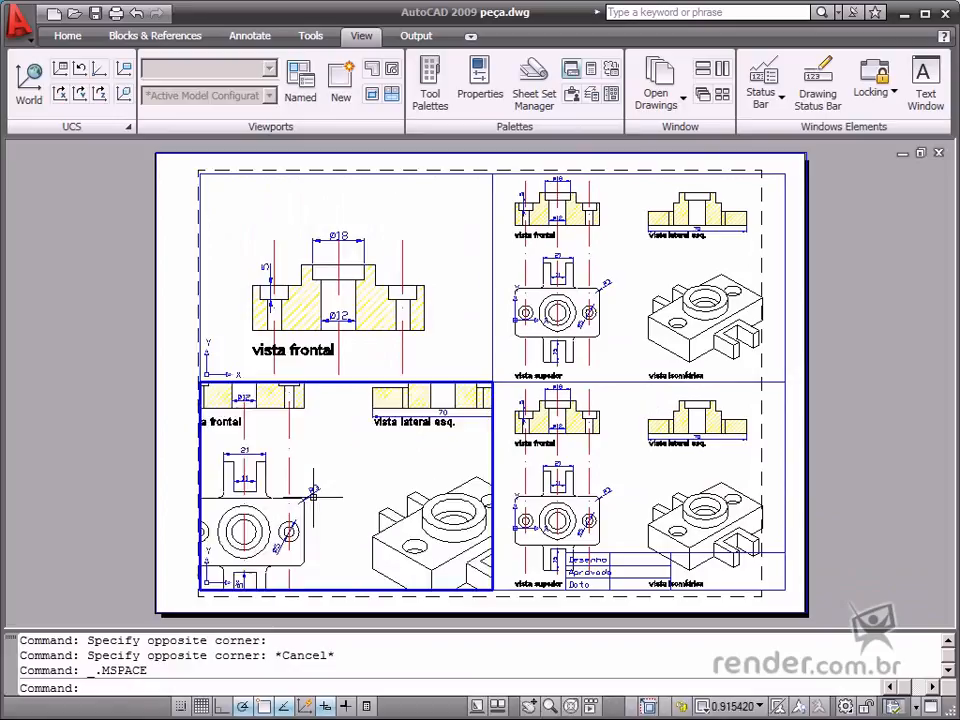
{"action": "scroll", "coordinate": [253, 515], "scroll_direction": "up", "scroll_amount": 2}
{"action": "middle_click_drag", "start_coordinate": [253, 515], "coordinate": [352, 461]}
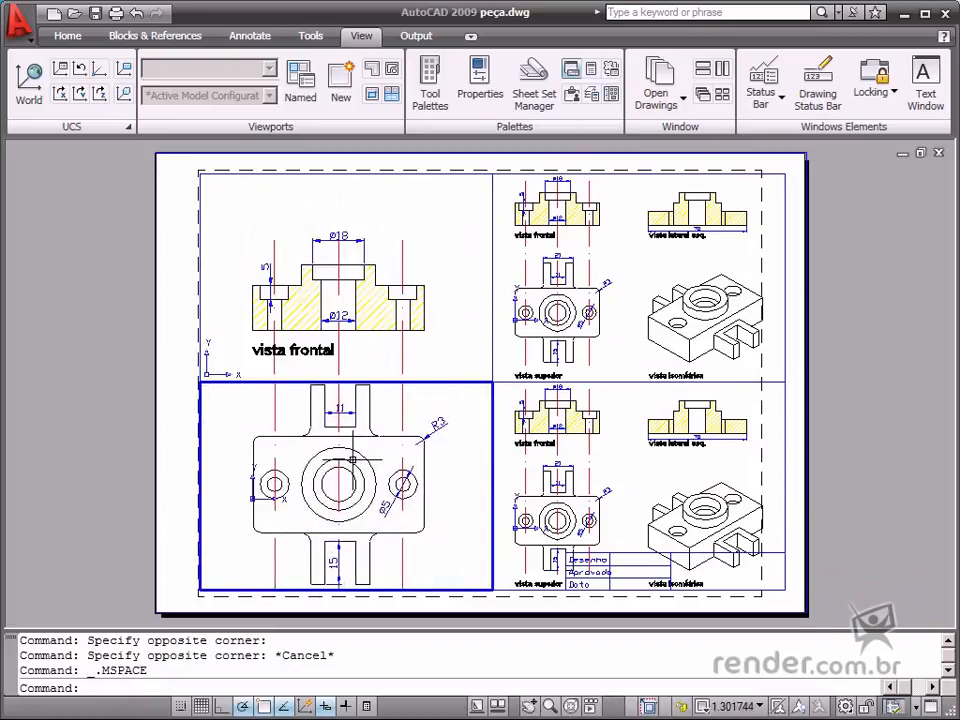
- Activate the sheet's upper-right viewport and frame only the left side view, enlarged and level with the front view
{"action": "left_click", "coordinate": [630, 296]}
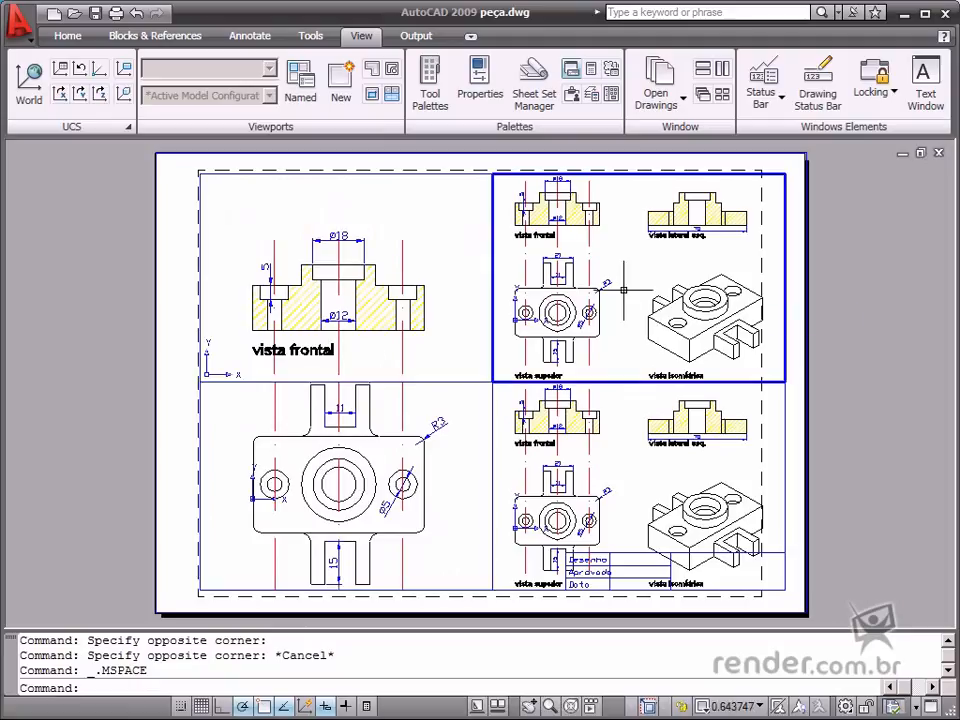
{"action": "left_click", "coordinate": [623, 290]}
{"action": "left_click", "coordinate": [618, 276]}
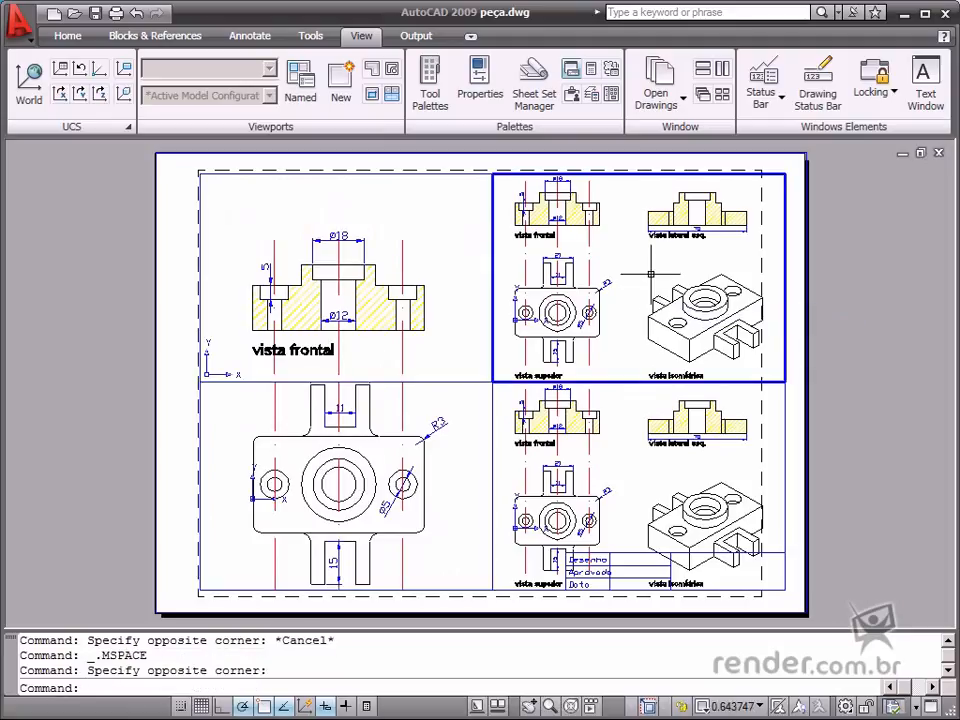
{"action": "scroll", "coordinate": [650, 273], "scroll_direction": "up", "scroll_amount": 3}
{"action": "middle_click_drag", "start_coordinate": [641, 272], "coordinate": [586, 378]}
{"action": "scroll", "coordinate": [573, 355], "scroll_direction": "up", "scroll_amount": 2}
- Activate the sheet's lower-right viewport and frame the isometric view with its label above the title block
{"action": "left_click", "coordinate": [642, 507]}
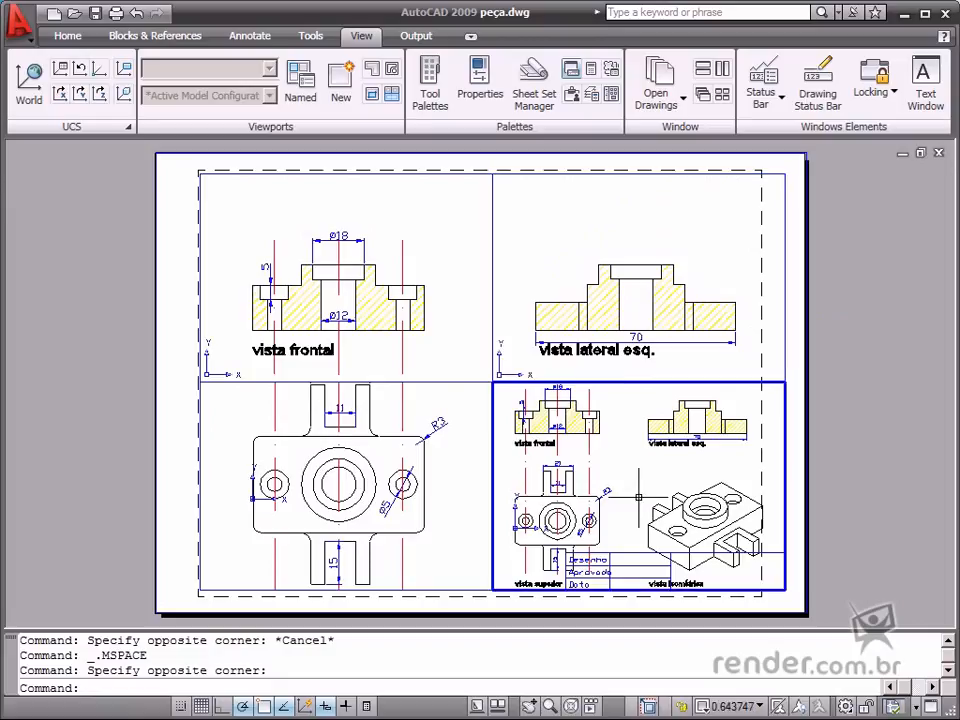
{"action": "scroll", "coordinate": [642, 507], "scroll_direction": "up", "scroll_amount": 2}
{"action": "middle_click_drag", "start_coordinate": [630, 510], "coordinate": [681, 513]}
{"action": "scroll", "coordinate": [681, 511], "scroll_direction": "down", "scroll_amount": 2}
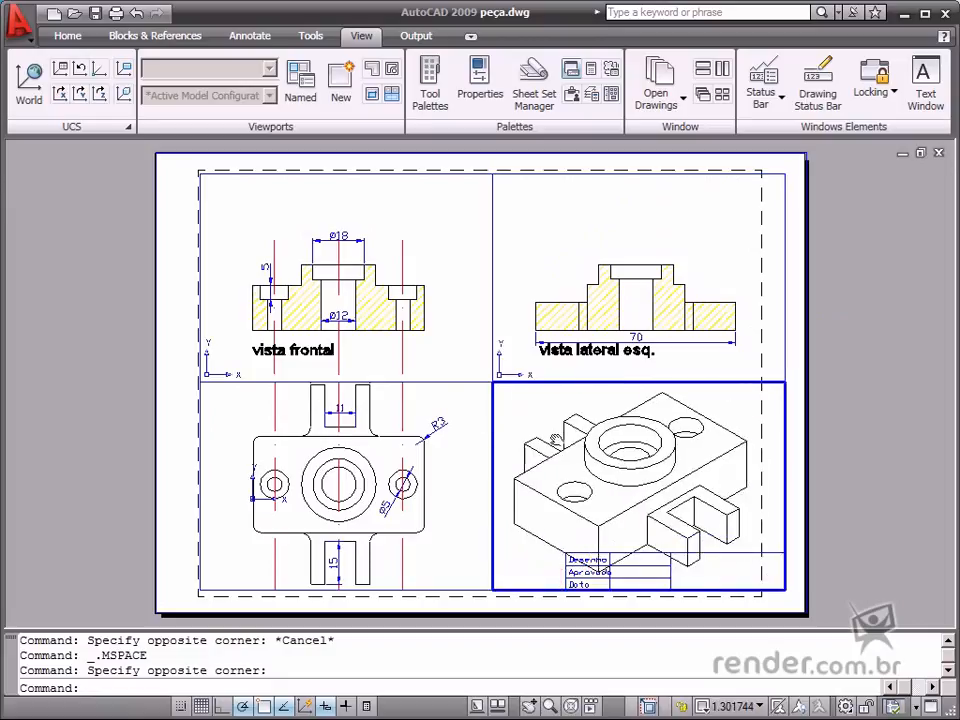
{"action": "scroll", "coordinate": [599, 458], "scroll_direction": "down", "scroll_amount": 1}
{"action": "middle_click_drag", "start_coordinate": [599, 458], "coordinate": [607, 452]}
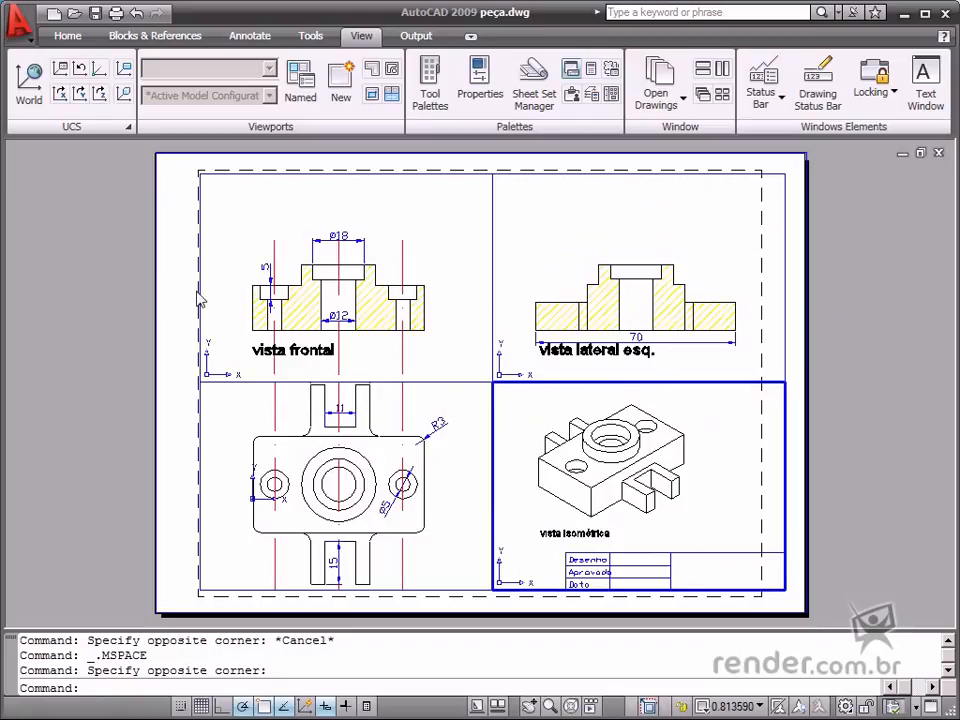
- Return from the active viewport to paper space and open the plot settings for the layout
{"action": "double_click", "coordinate": [133, 222]}
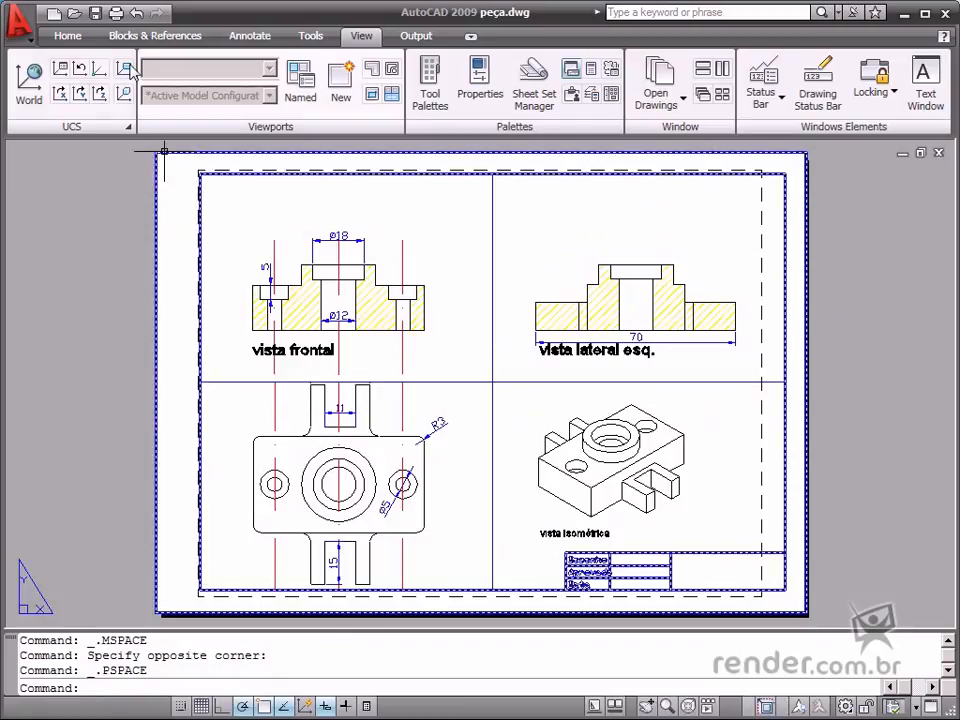
{"action": "left_click", "coordinate": [117, 14]}
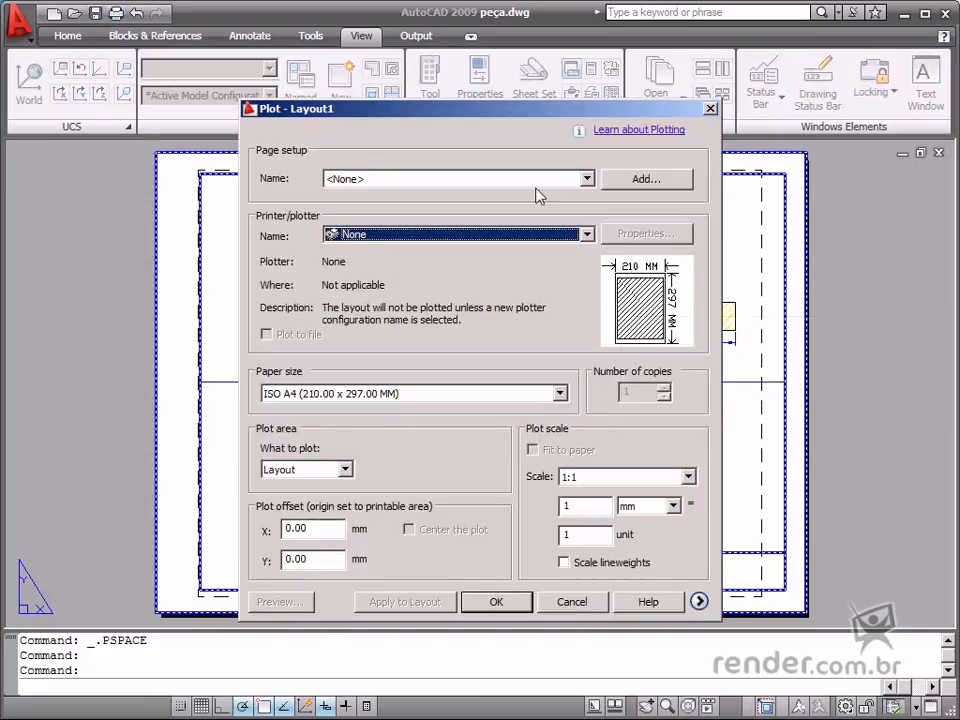